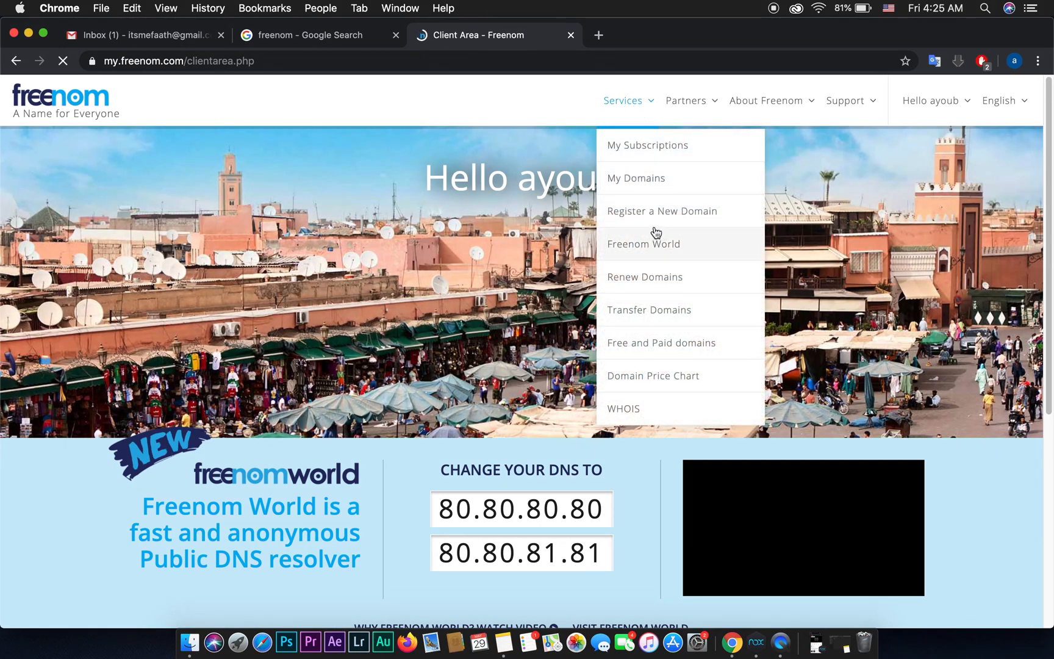
Step: From the signed-in Freenom client area, open the Register a New Domain page
left_click(651, 219)
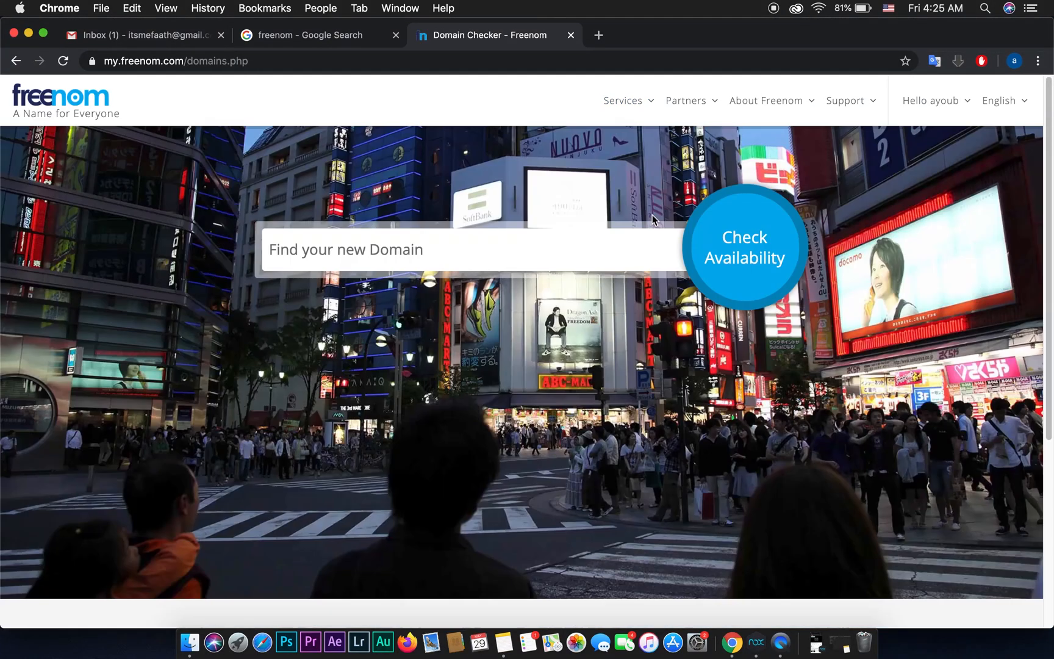
Step: Check which free domain extensions are available for the name mindsetwave
left_click(424, 246)
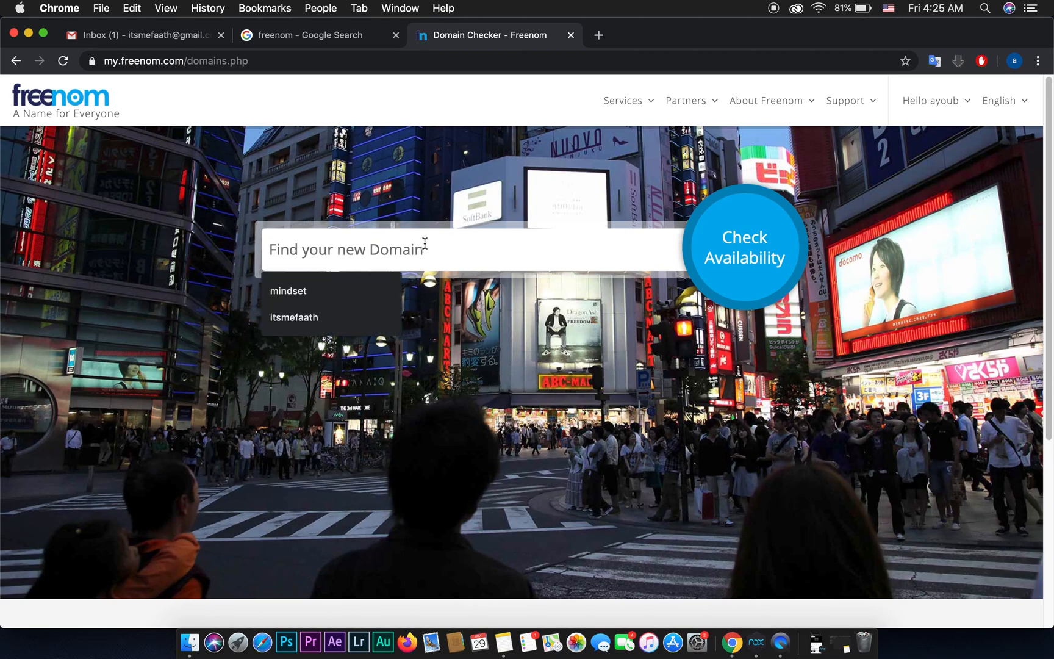
type("minds")
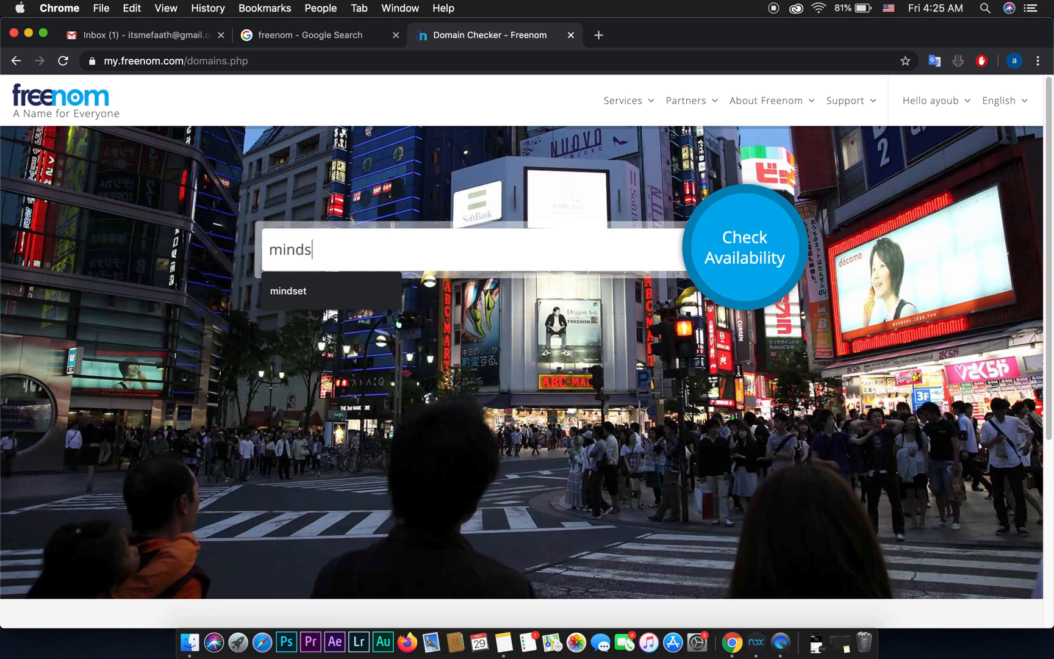
type("etwave")
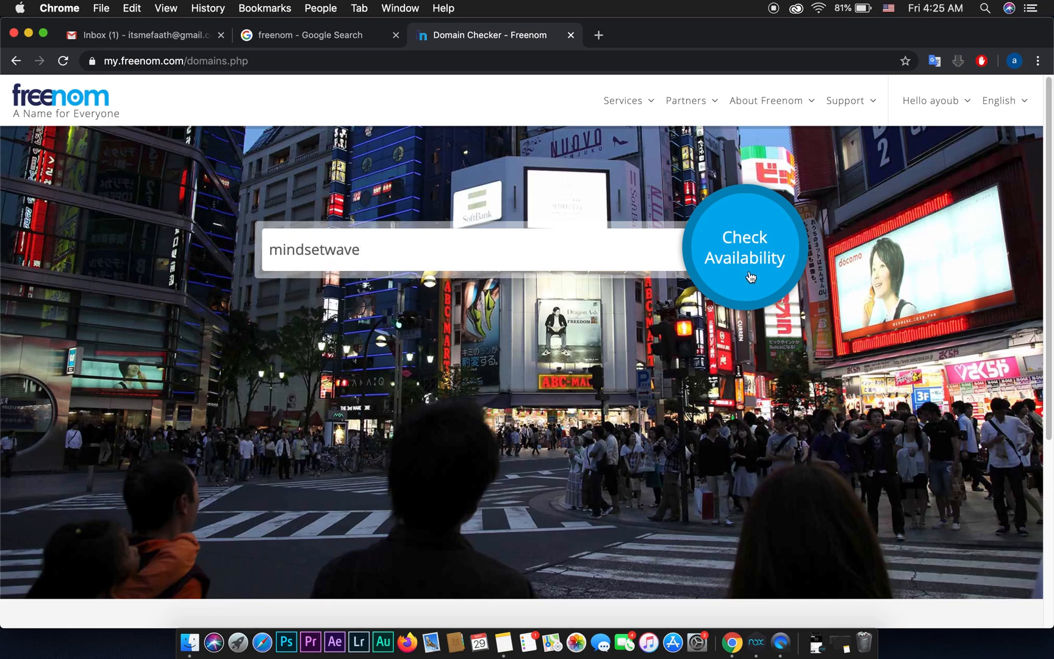
left_click(744, 250)
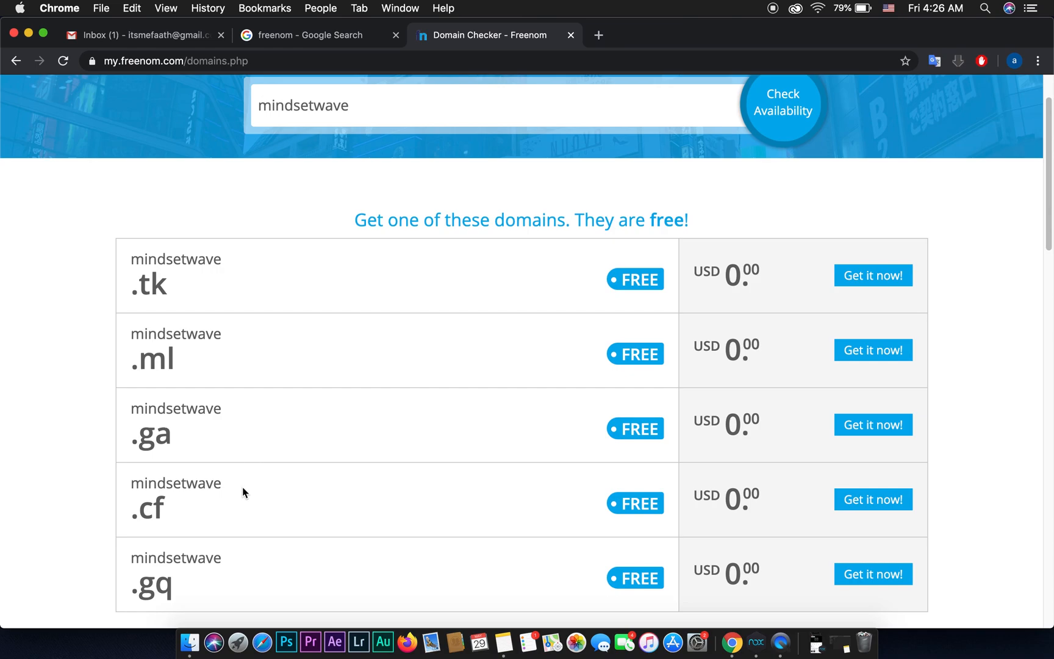
Step: Check out mindsetwave.ga with a 12 Months @ FREE period and show its DNS options
left_click(876, 432)
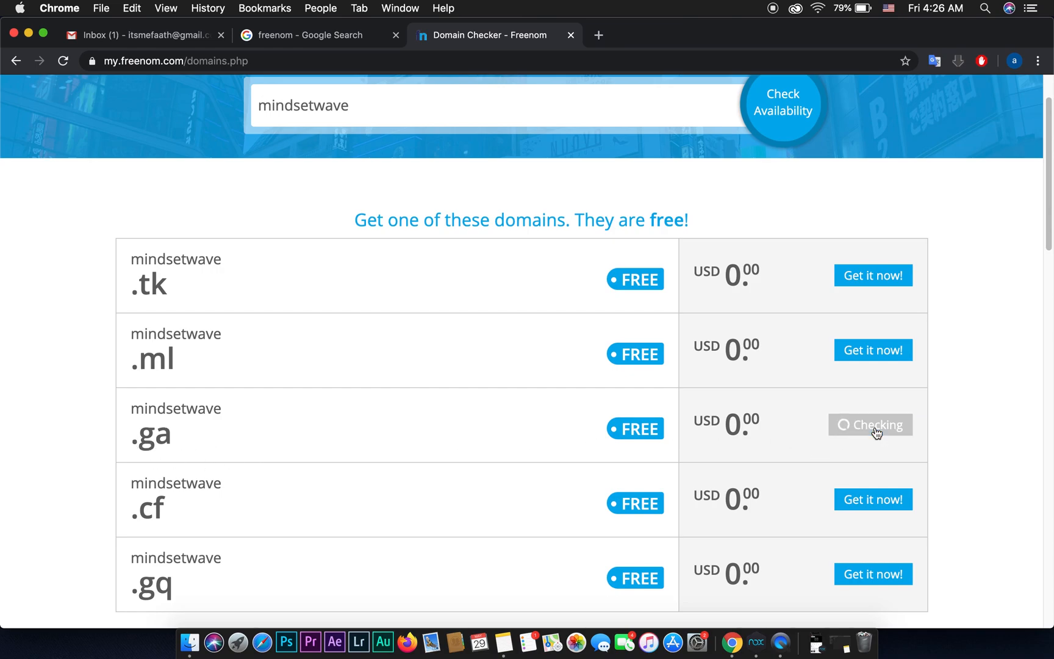
scroll(933, 441, "up", 2)
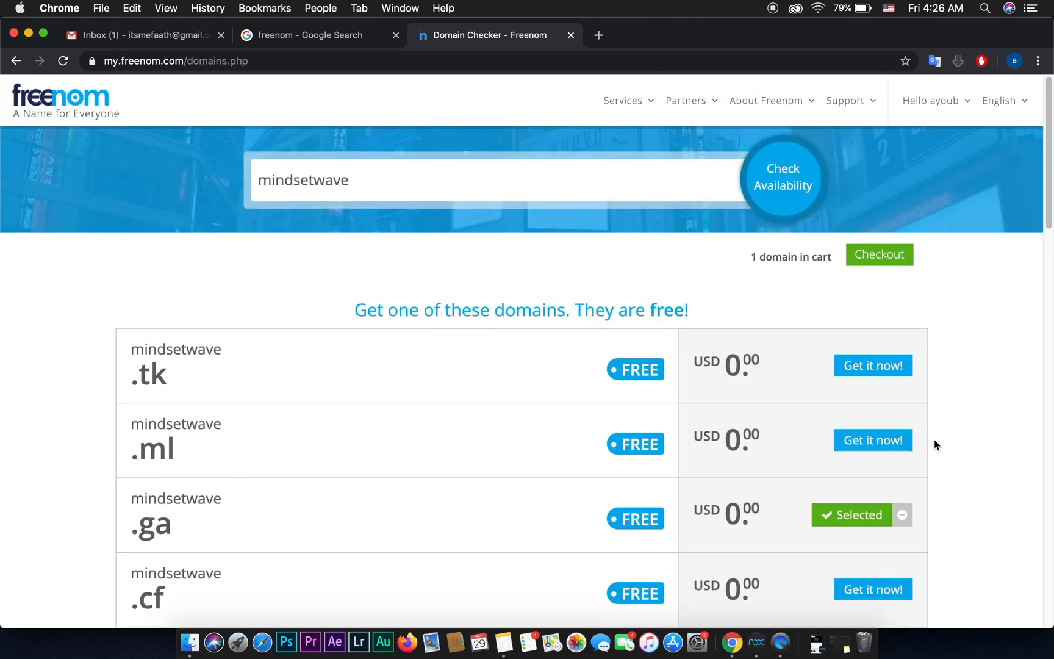
left_click(874, 265)
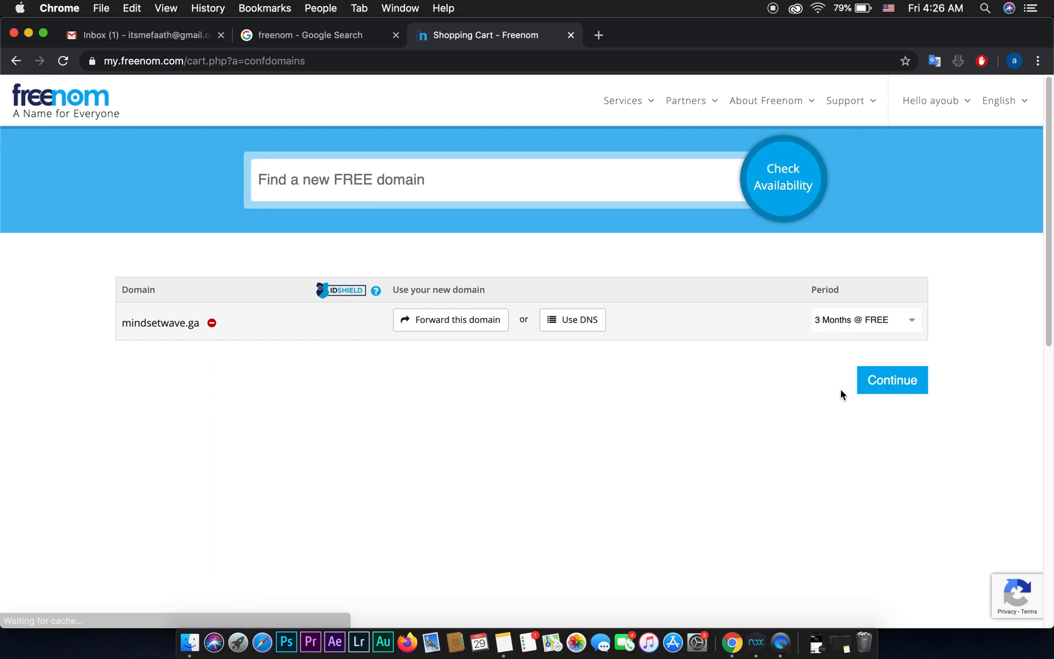
left_click(848, 321)
left_click(860, 431)
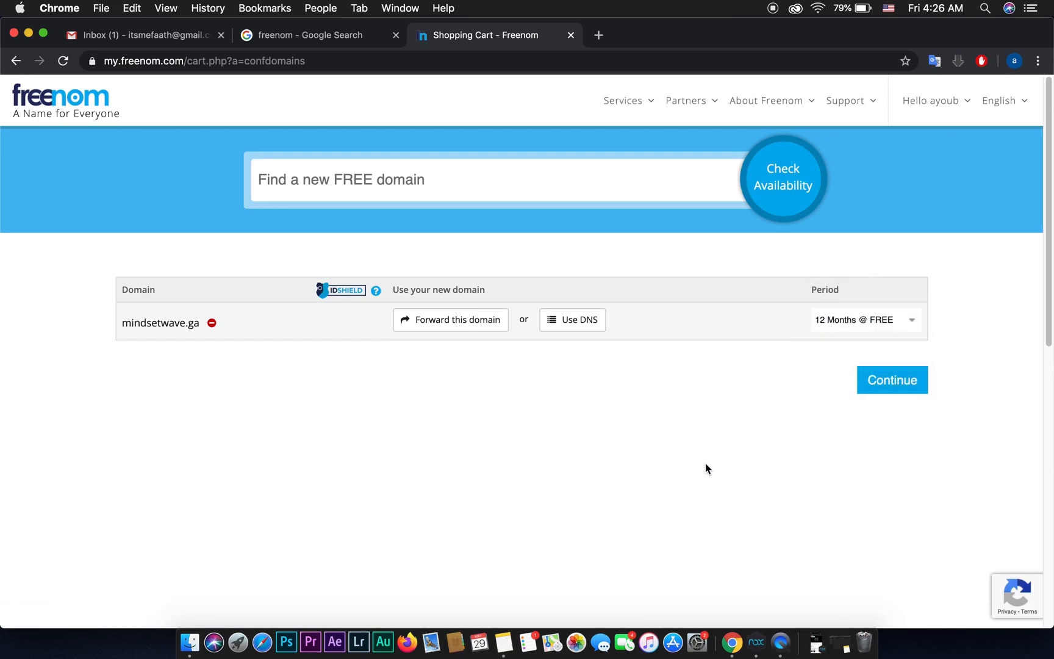
left_click(577, 328)
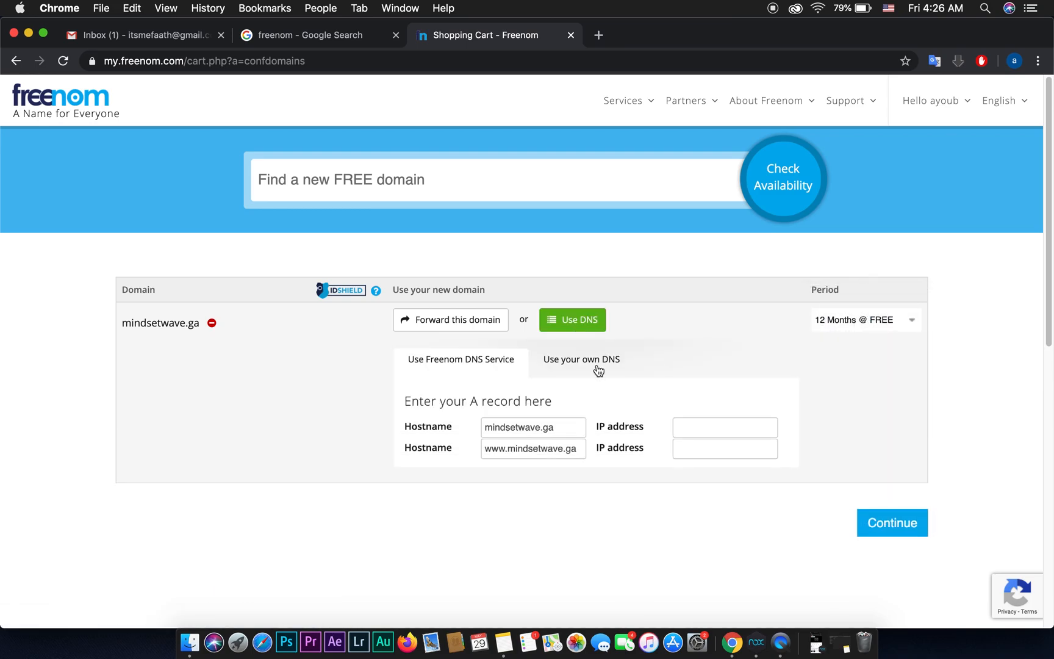
Step: Switch to own DNS and enter ns1.epizy.com, copied from Notes, as the first nameserver
left_click(580, 361)
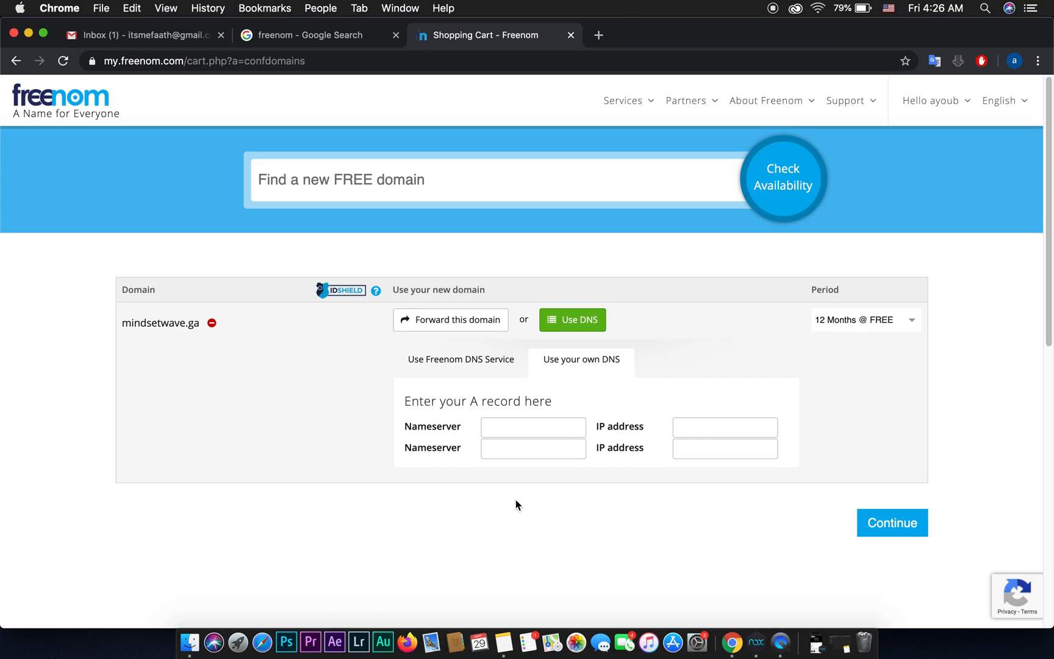
left_click(505, 637)
left_click_drag(521, 161, 407, 162)
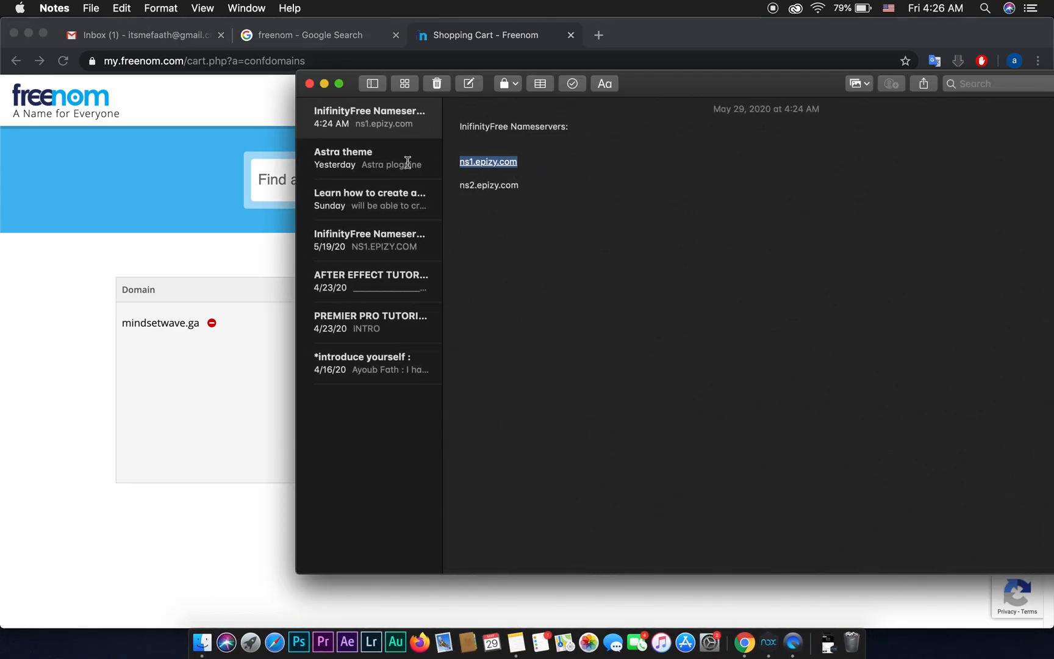
right_click(487, 163)
left_click(614, 285)
left_click(239, 512)
left_click(495, 430)
key("super+v")
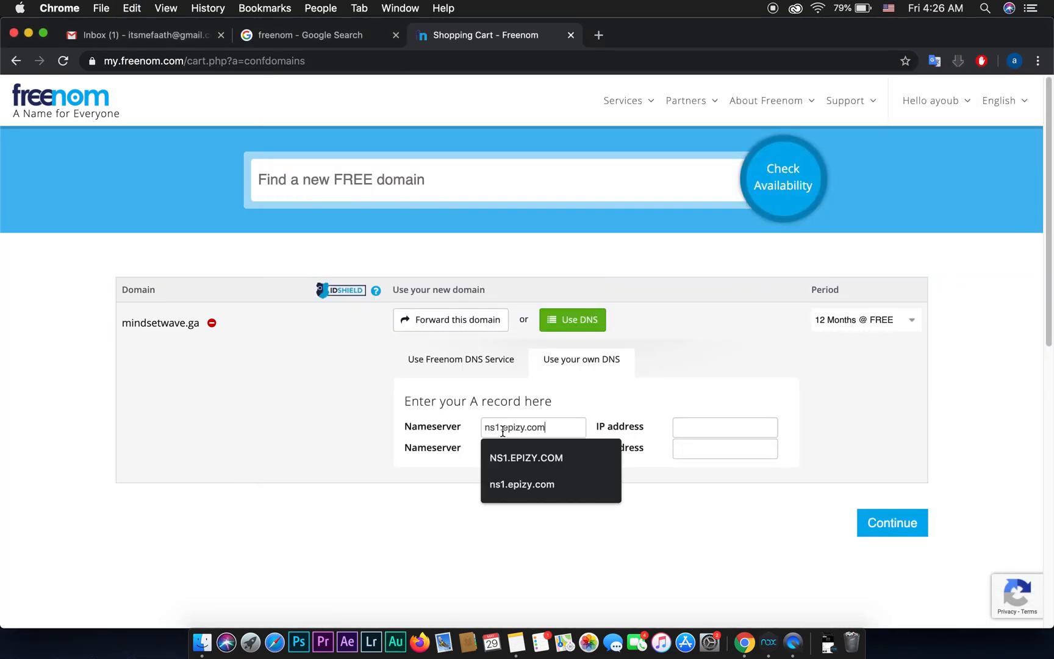
Step: Enter ns2.epizy.com as the second nameserver and continue to review and checkout
left_click(516, 449)
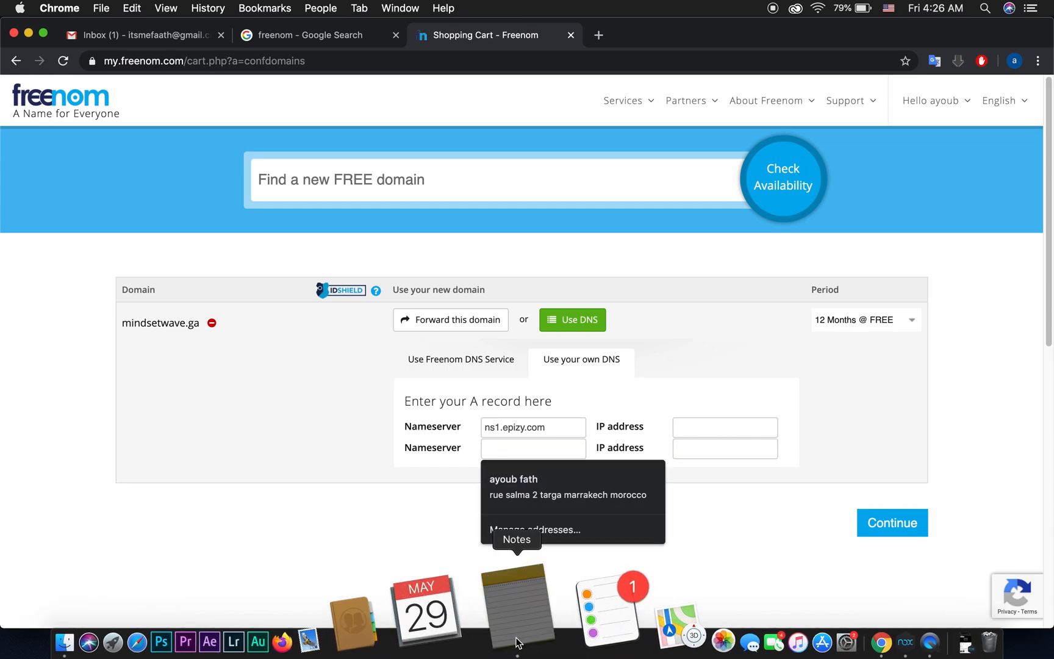
left_click(516, 641)
left_click_drag(521, 183, 431, 185)
right_click(489, 181)
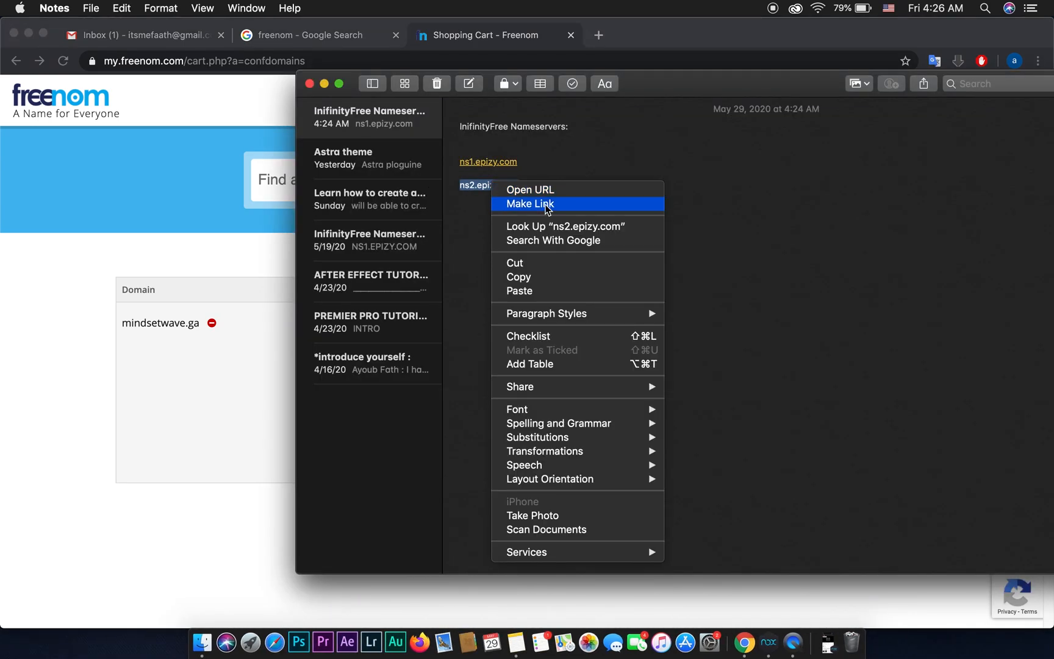
left_click(551, 278)
left_click(265, 454)
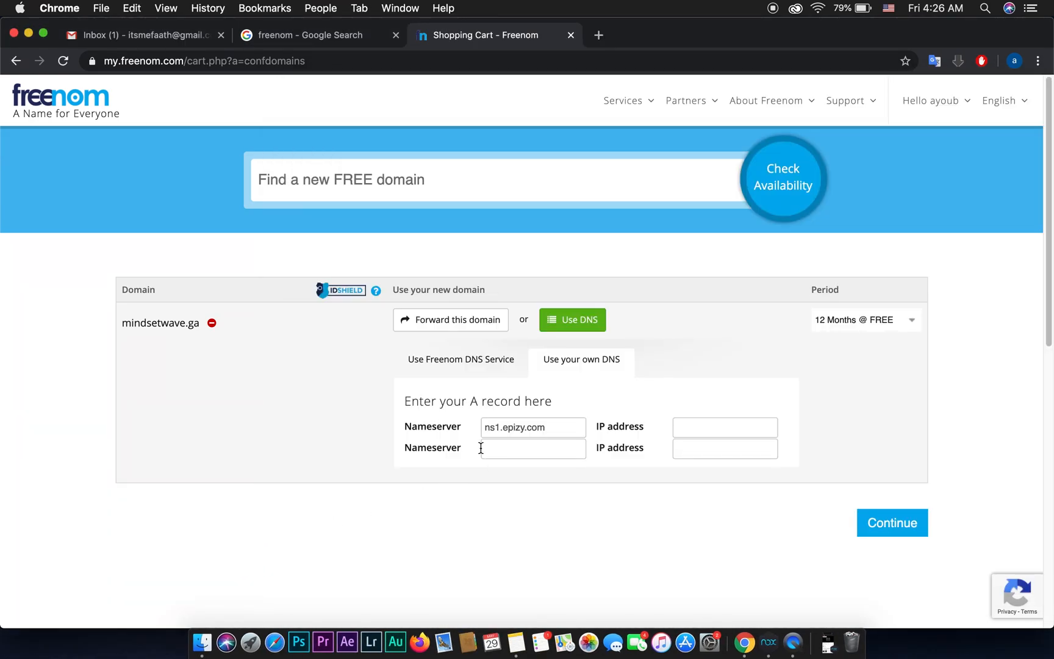
key("super+v")
left_click(865, 528)
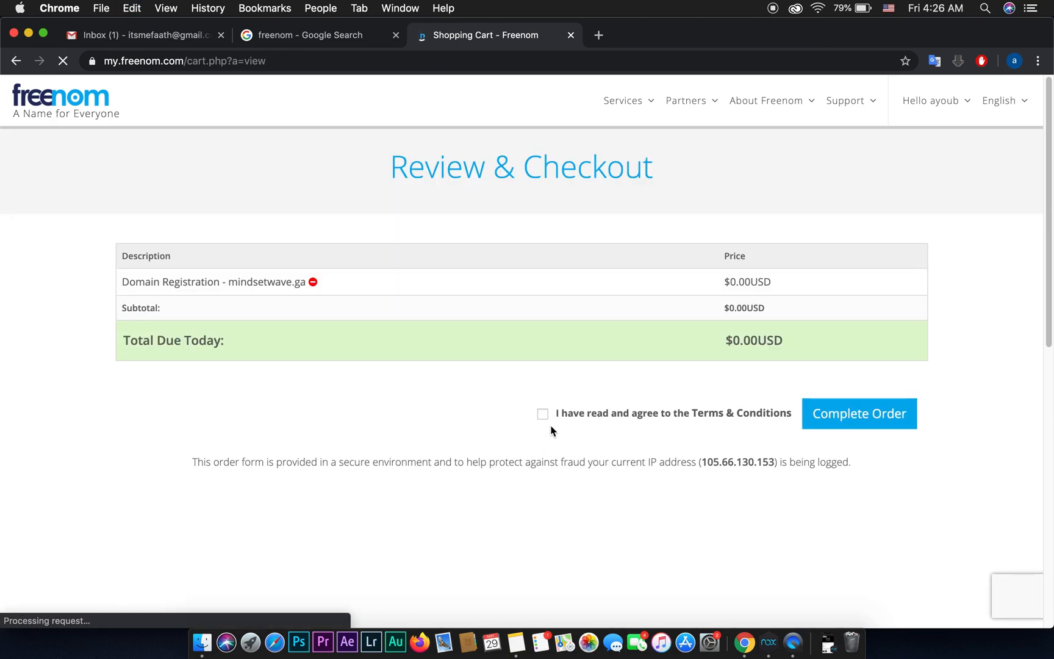
Step: Accept the terms, complete the free order, and confirm mindsetwave.ga is listed under My Domains
left_click(543, 417)
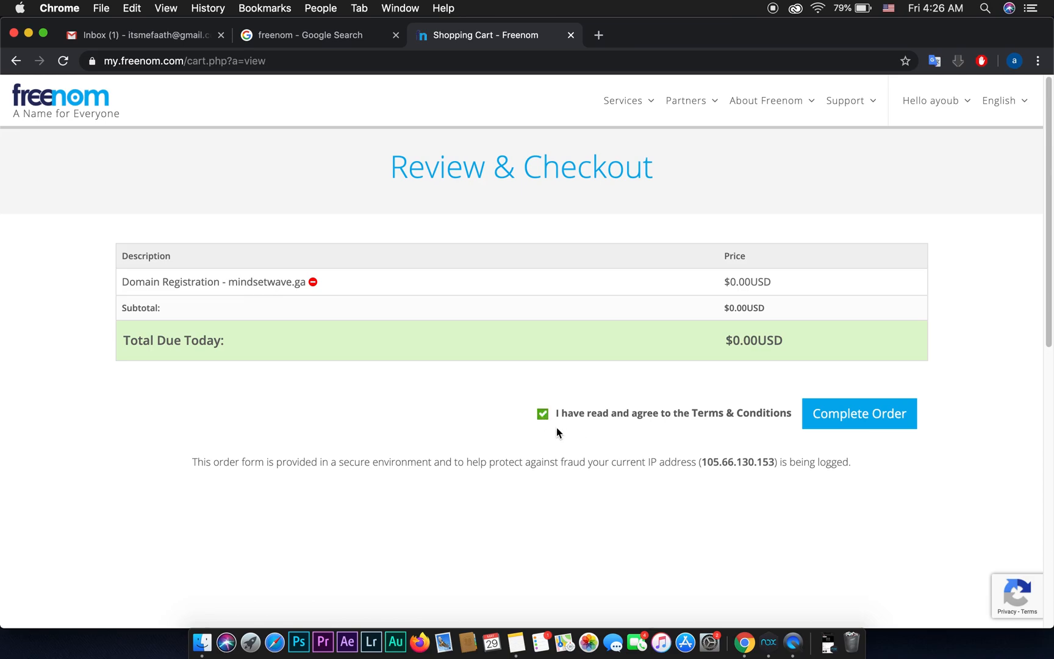
left_click(852, 421)
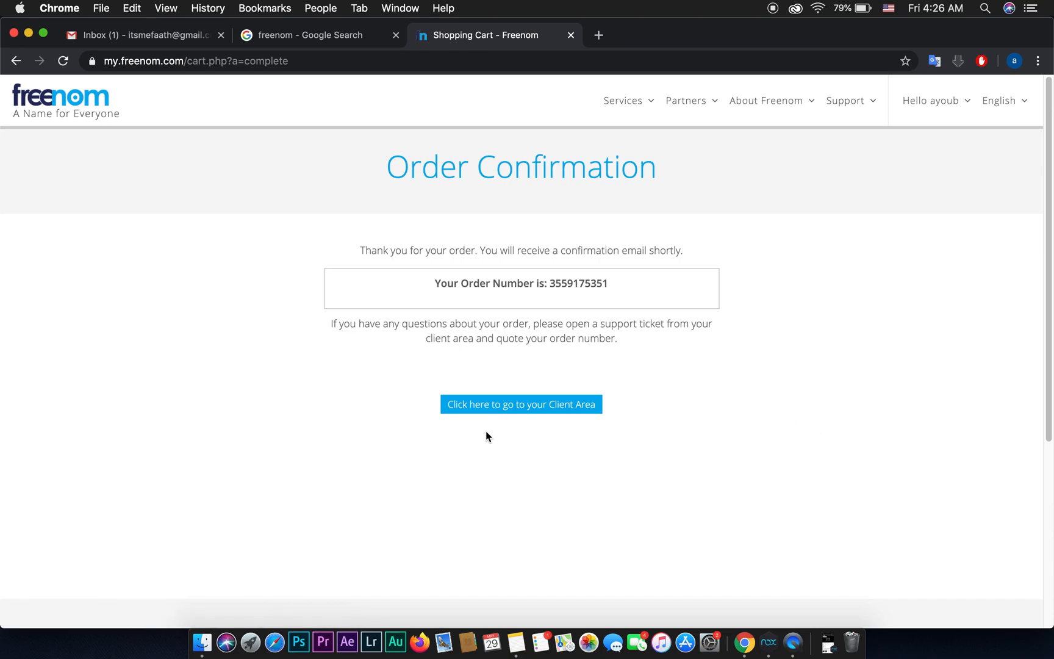
left_click(523, 413)
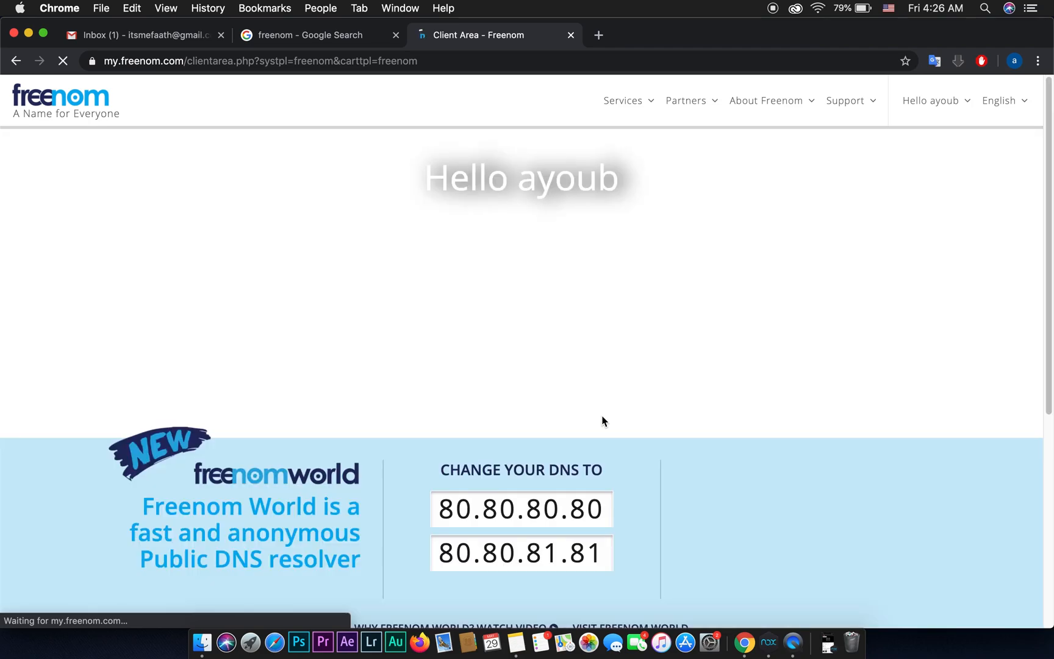
mouse_move(623, 106)
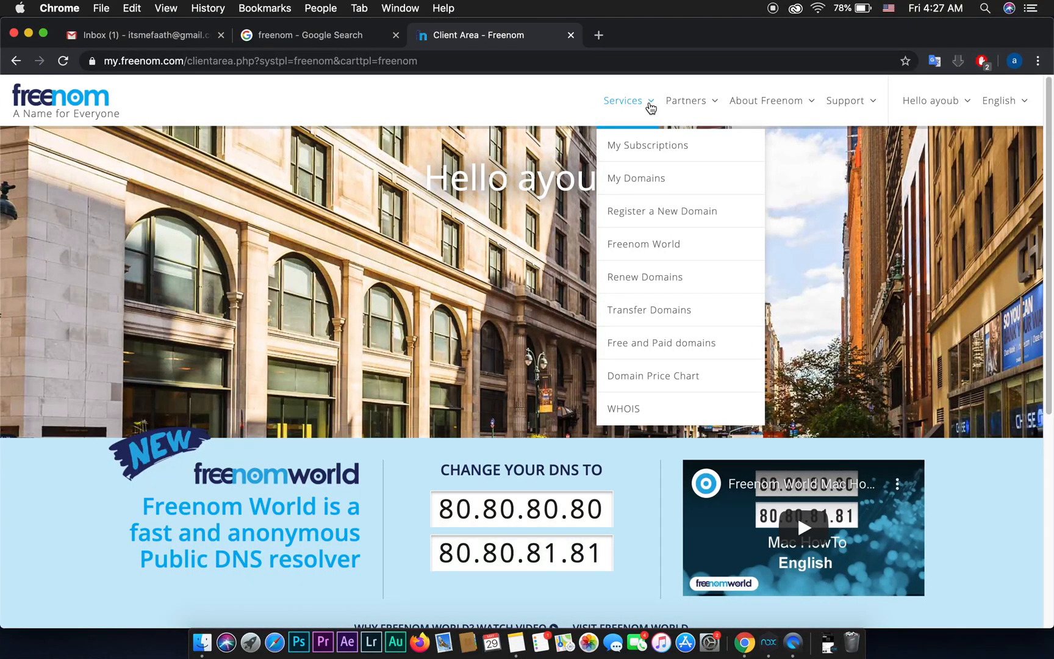
left_click(644, 181)
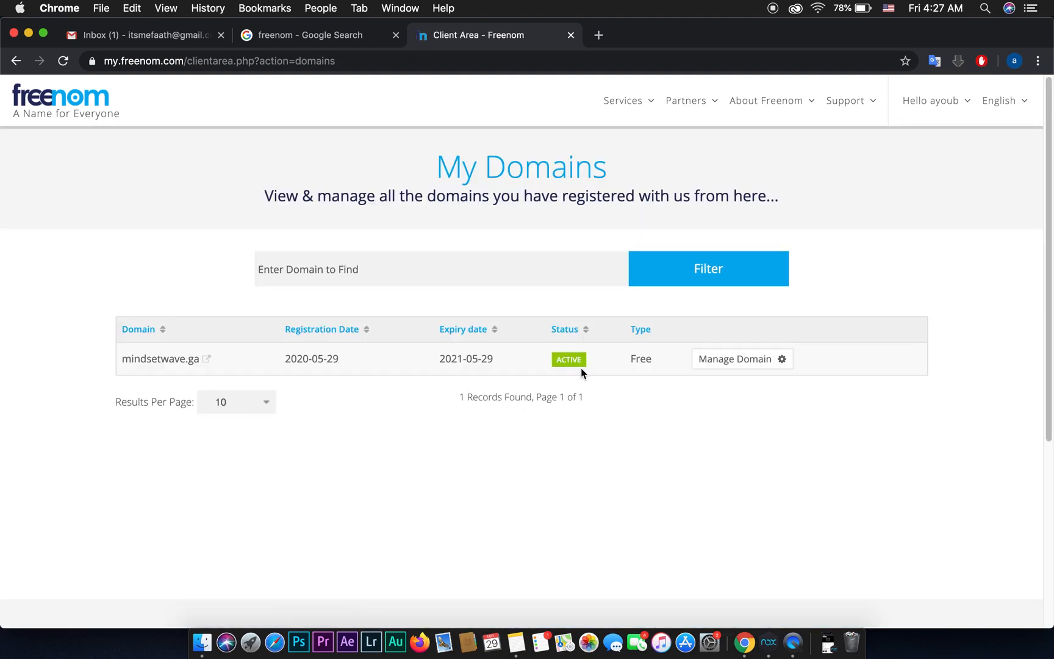
left_click(601, 39)
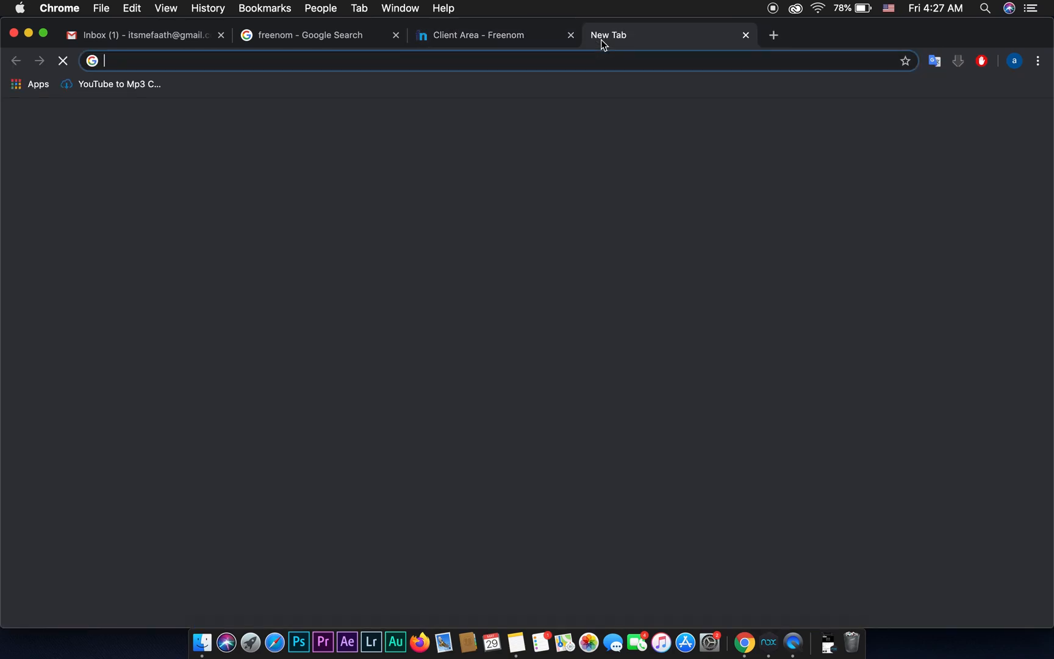
Step: Search Google for infinityfree and open the InfinityFree homepage in a new tab
type("go")
key("Return")
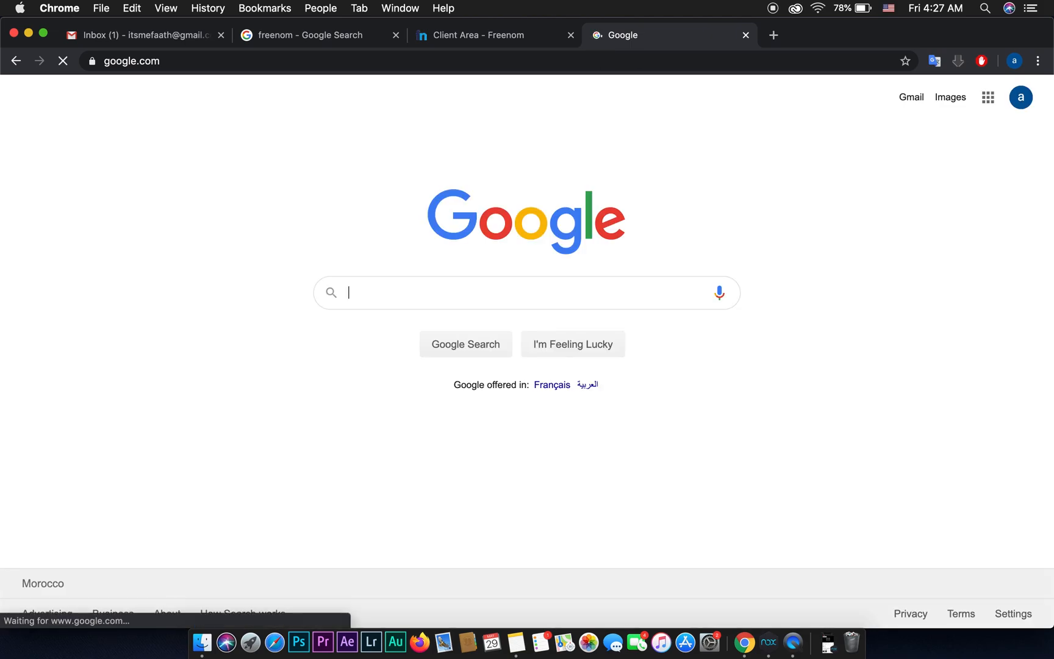
type("infi")
key("Down")
key("Return")
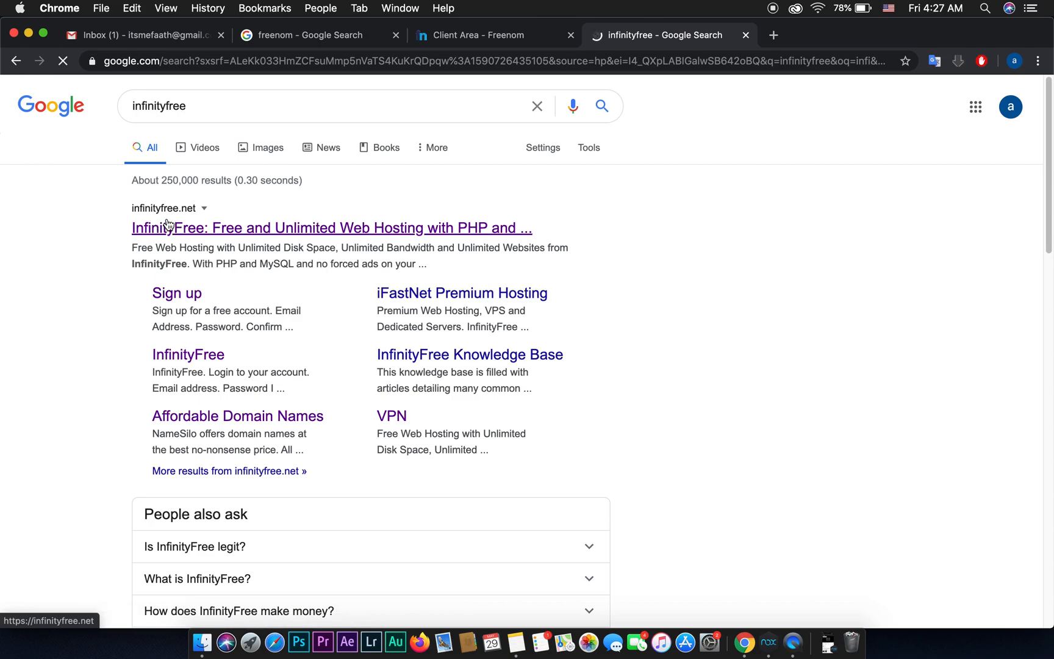
right_click(196, 229)
left_click(247, 243)
left_click(798, 42)
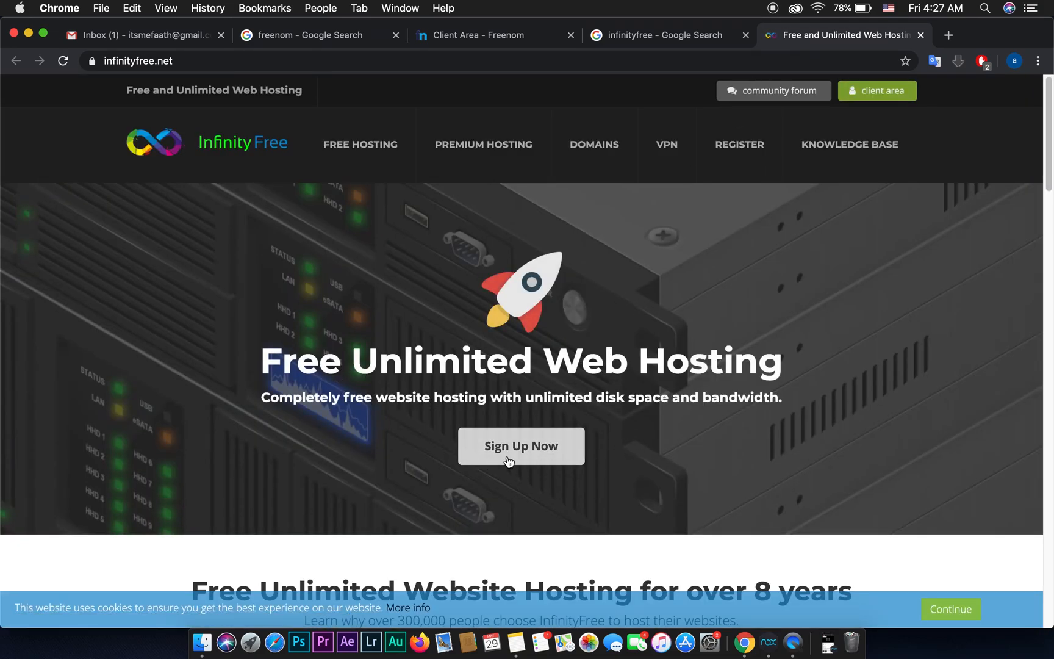
Step: Fill in the InfinityFree sign-up form with the e-mail address and password, accepting the terms
left_click(519, 457)
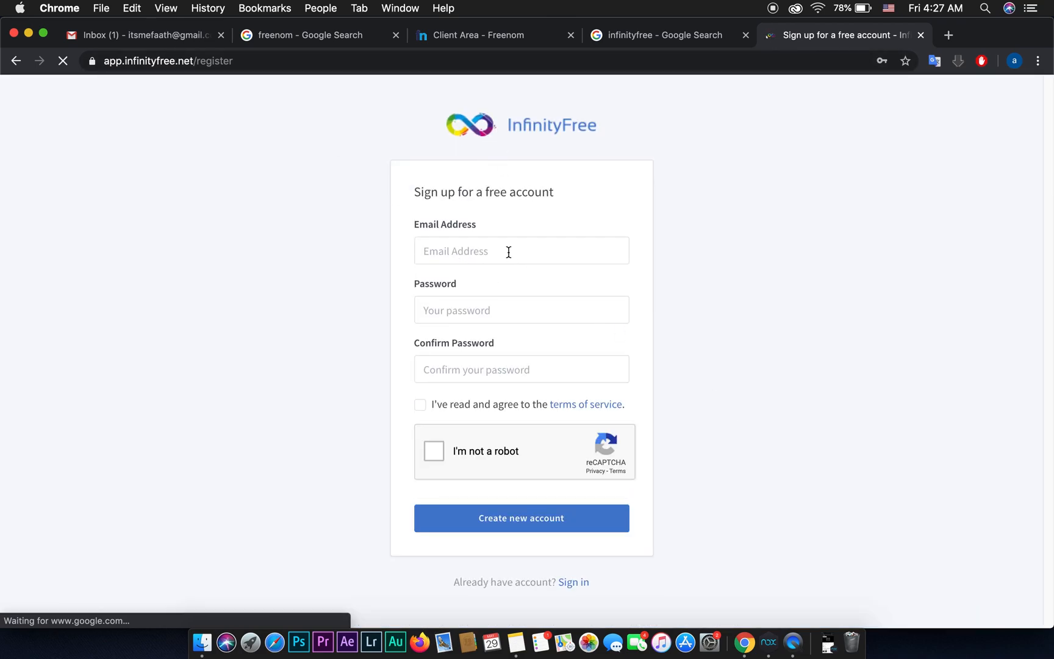
left_click(509, 252)
key("Left")
key("Left")
key("Left")
key("Left")
key("Left")
key("Left")
key("Left")
key("BackSpace")
type("m")
key("Tab")
type("•••••••••••••")
key("Tab")
type("•")
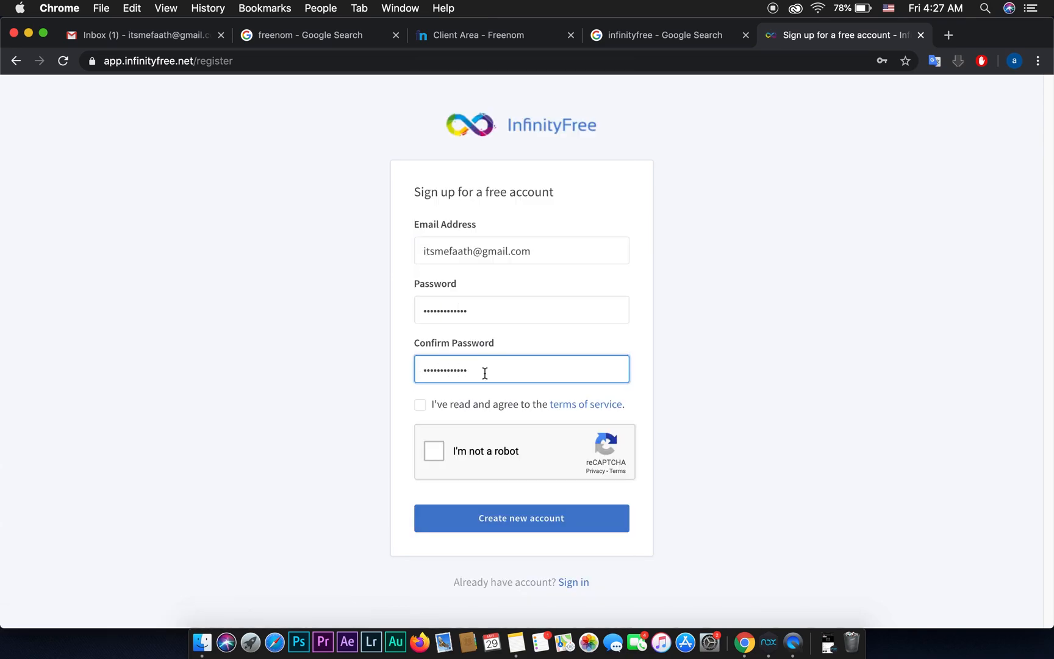
left_click(428, 407)
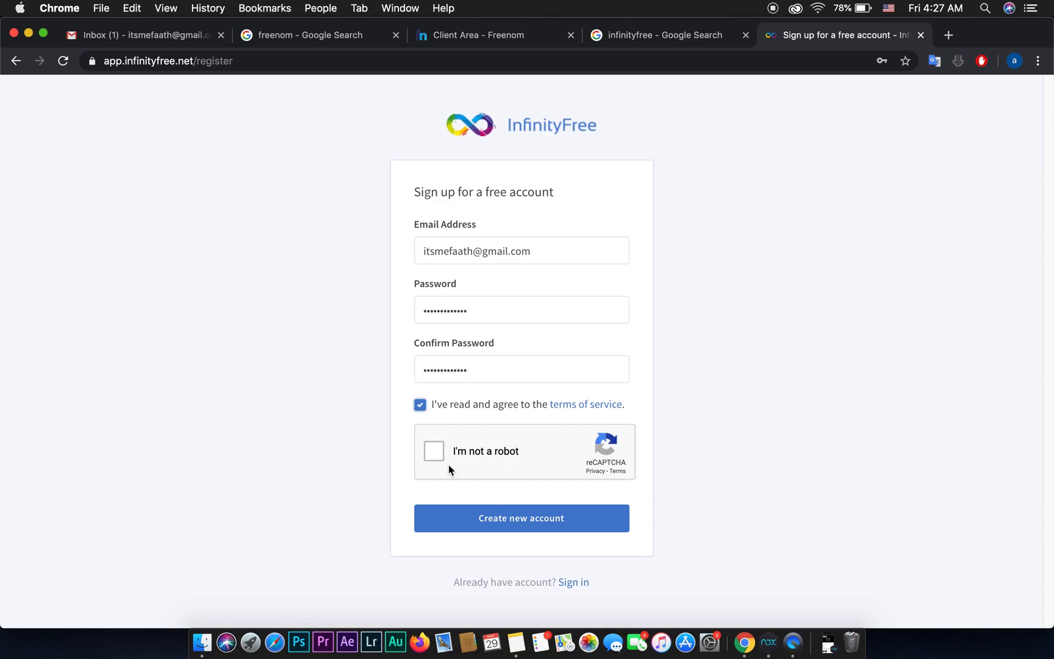
Step: Pass the reCAPTCHA image challenge, create the account and save the password in Chrome
left_click(437, 452)
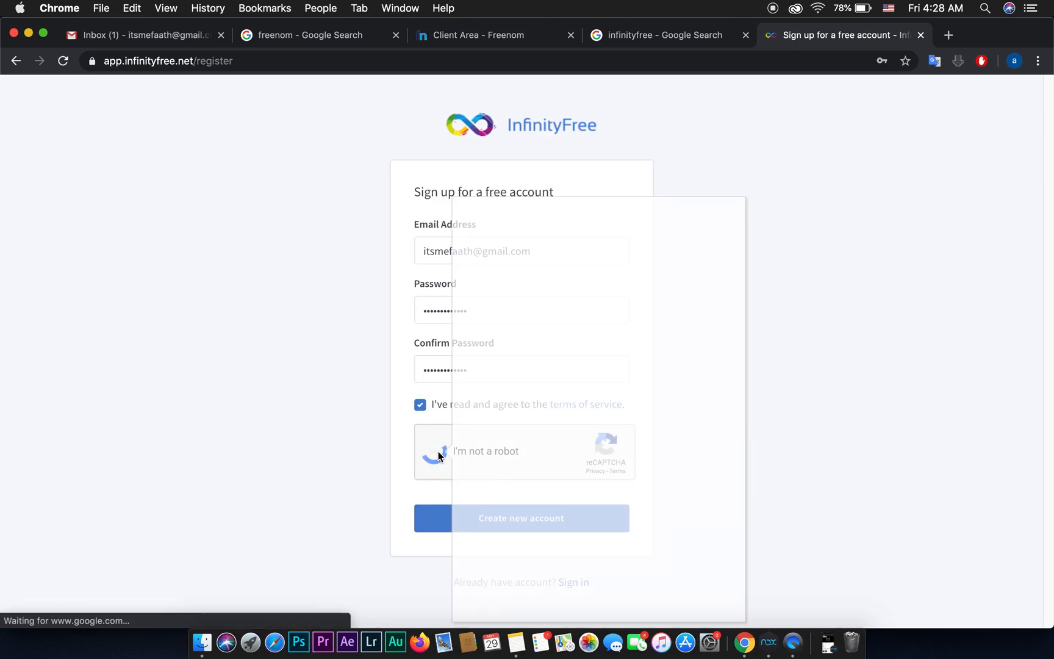
left_click(603, 422)
left_click(503, 337)
left_click(708, 599)
left_click(598, 525)
left_click(707, 599)
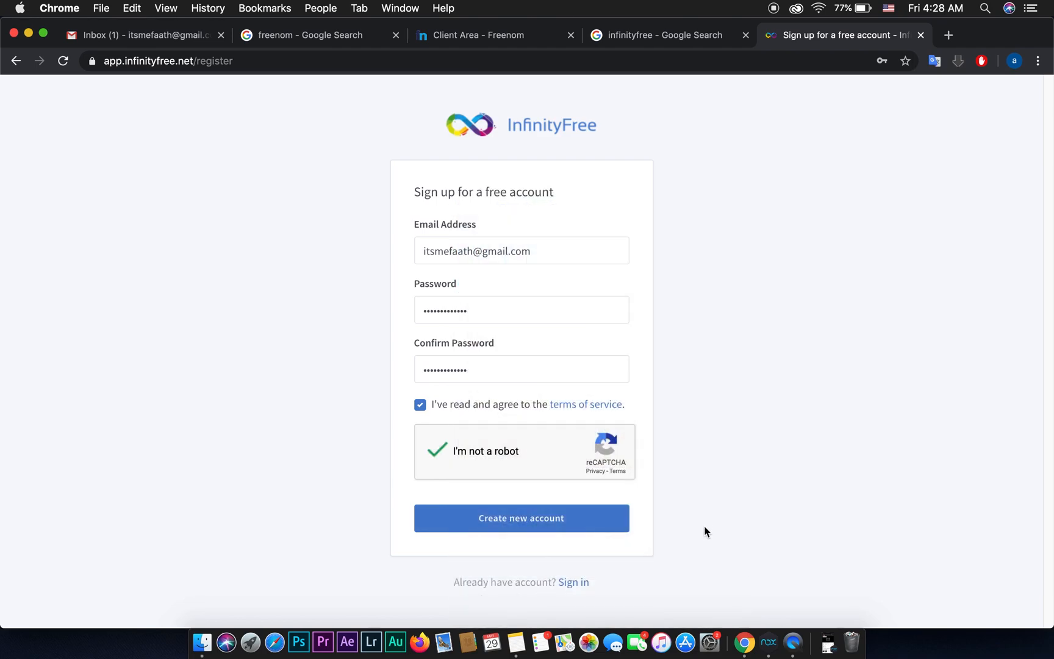
left_click(528, 528)
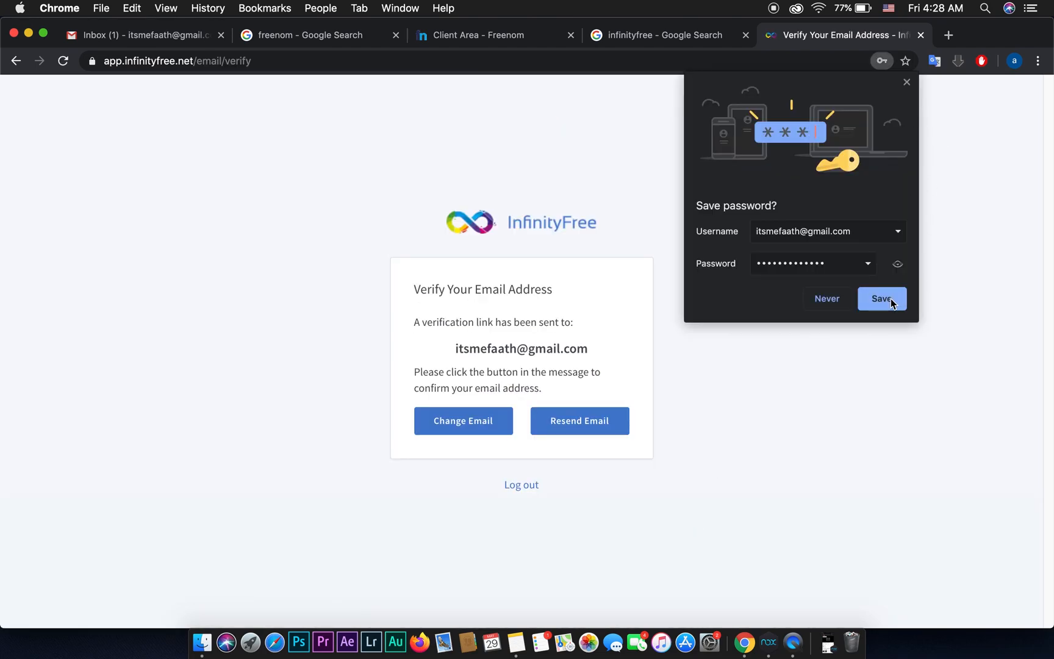
left_click(885, 299)
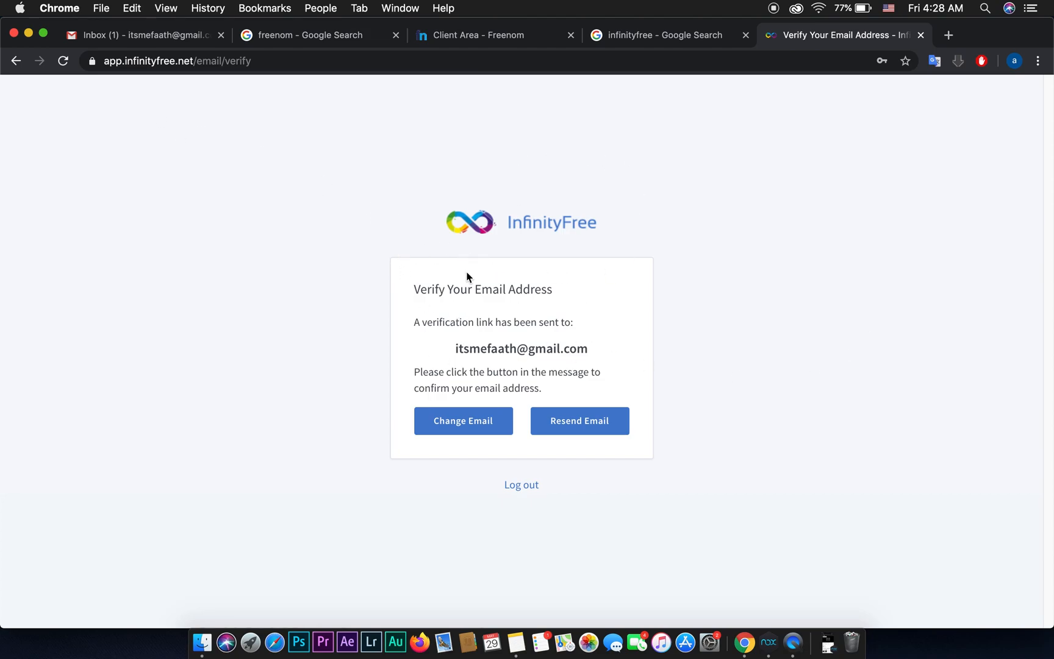
left_click(160, 35)
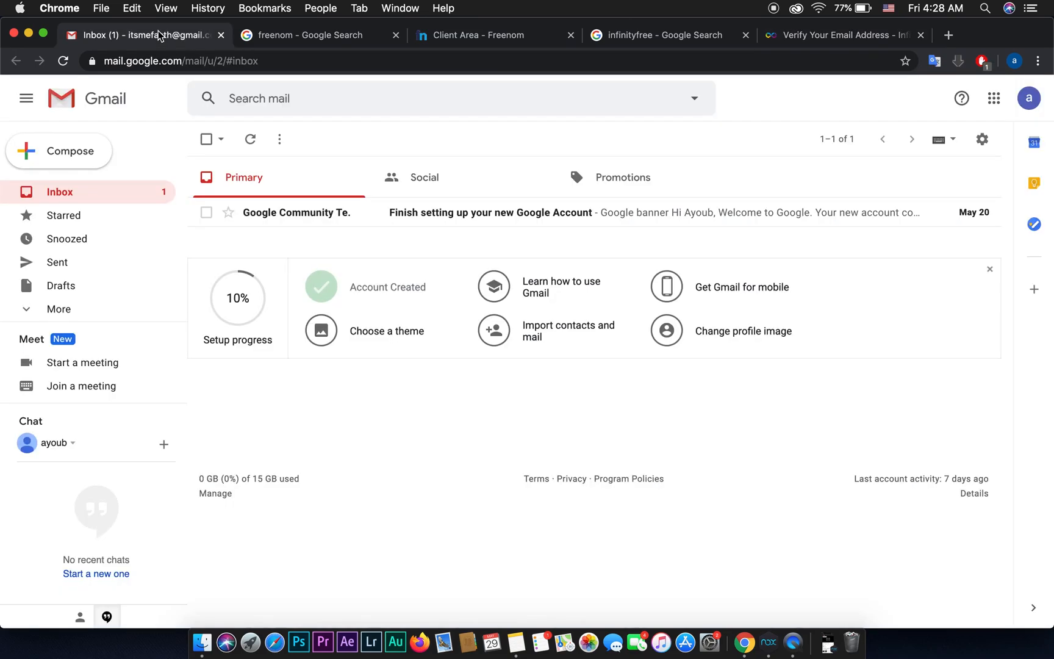
Step: Refresh Gmail, open the InfinityFree Verify Email Address message, and open its link in a new tab
left_click(91, 196)
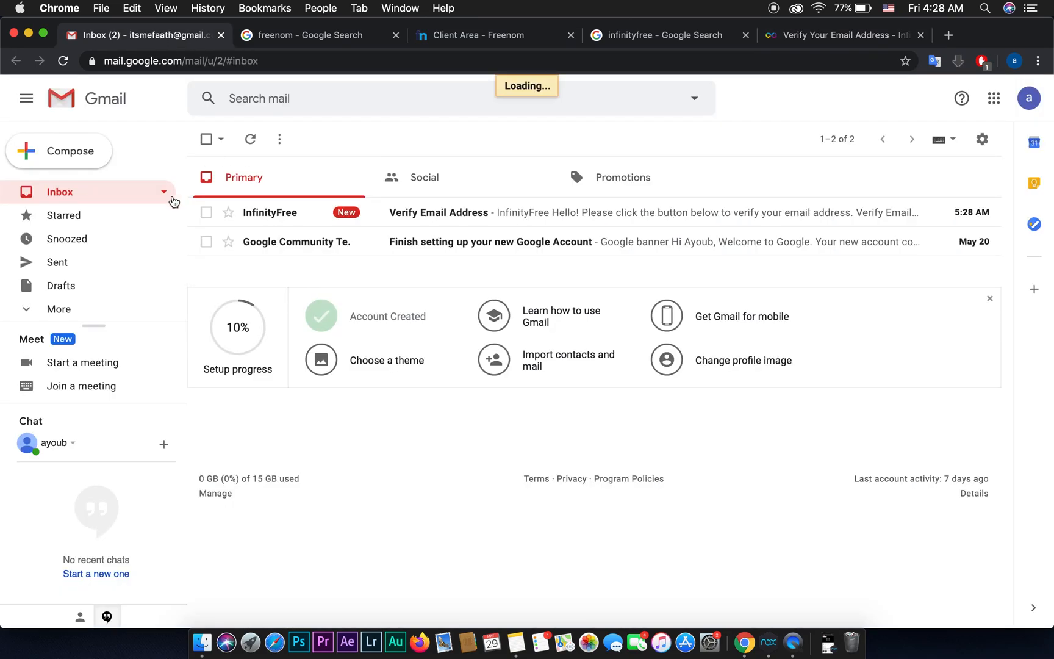
left_click(439, 214)
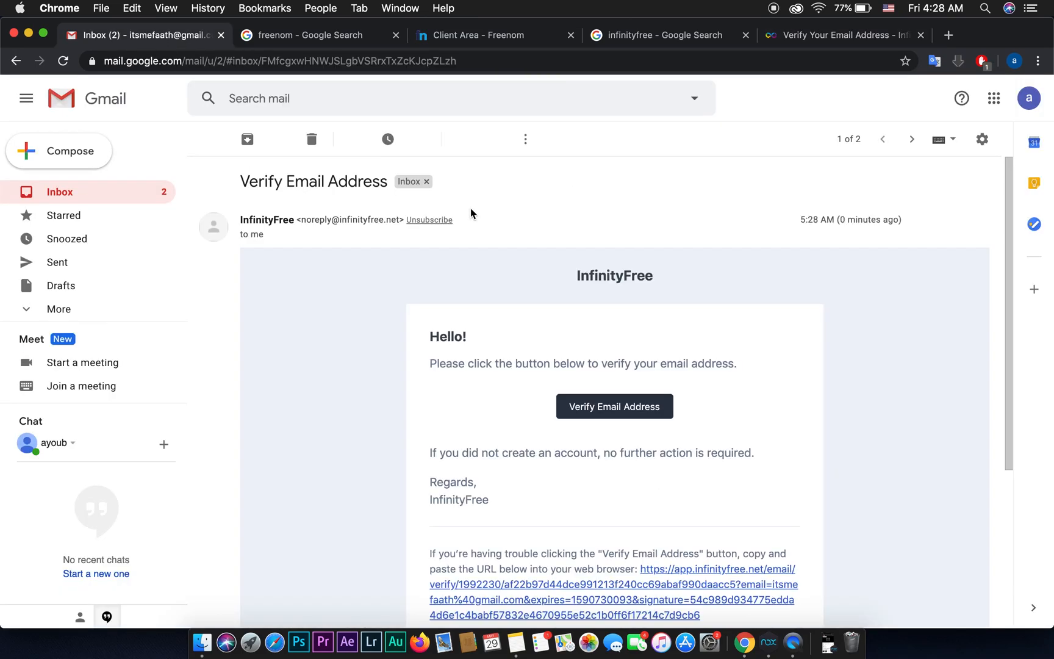
scroll(610, 427, "down", 5)
right_click(604, 364)
left_click(652, 369)
Step: On the verified account page, start a new hosting account using a custom domain
left_click(294, 34)
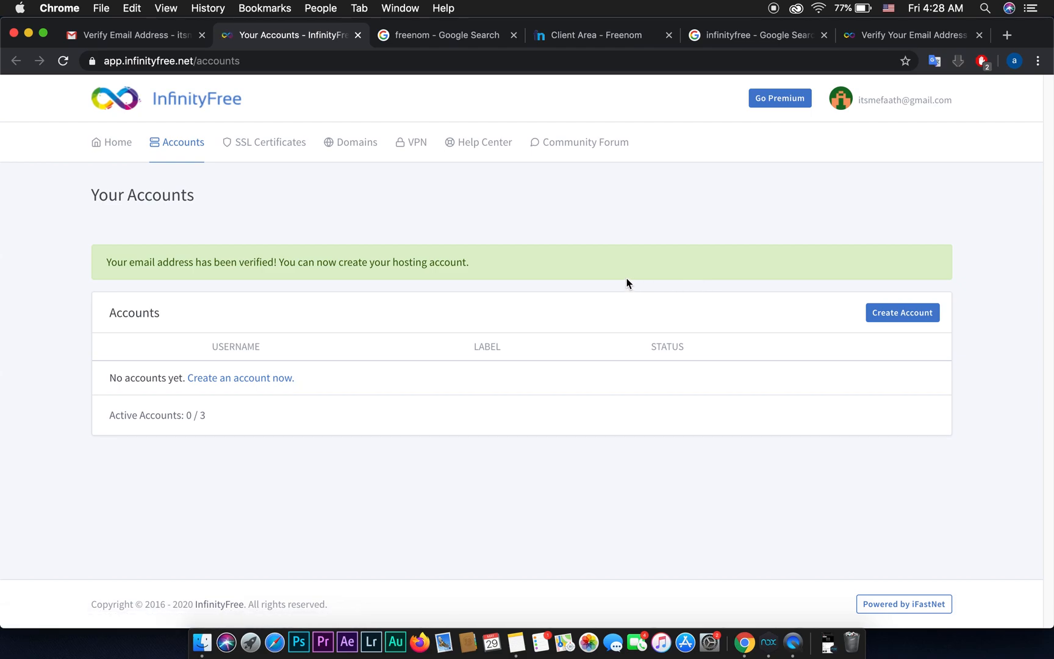
left_click(252, 379)
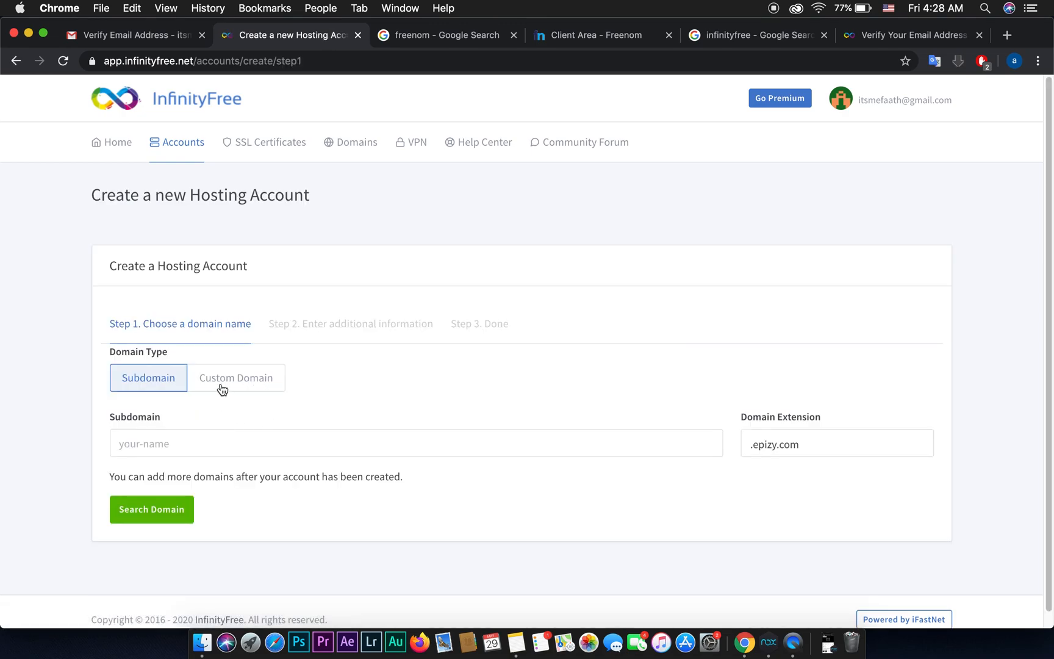
left_click(237, 388)
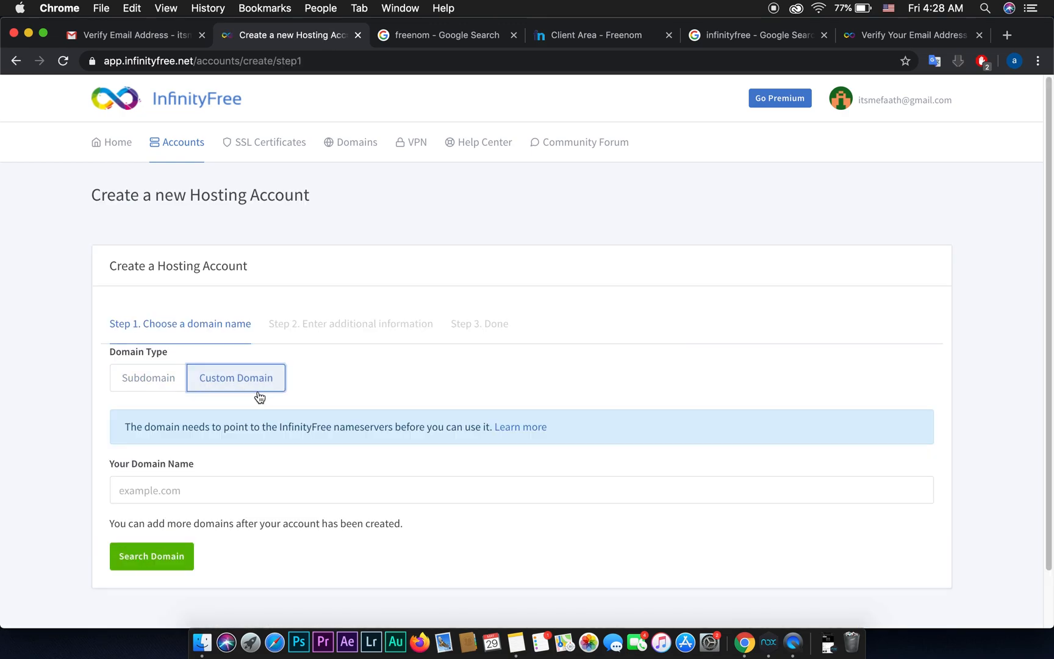
Step: Copy mindsetwave.ga from Freenom's domain list, paste it, and search the domain
left_click(595, 35)
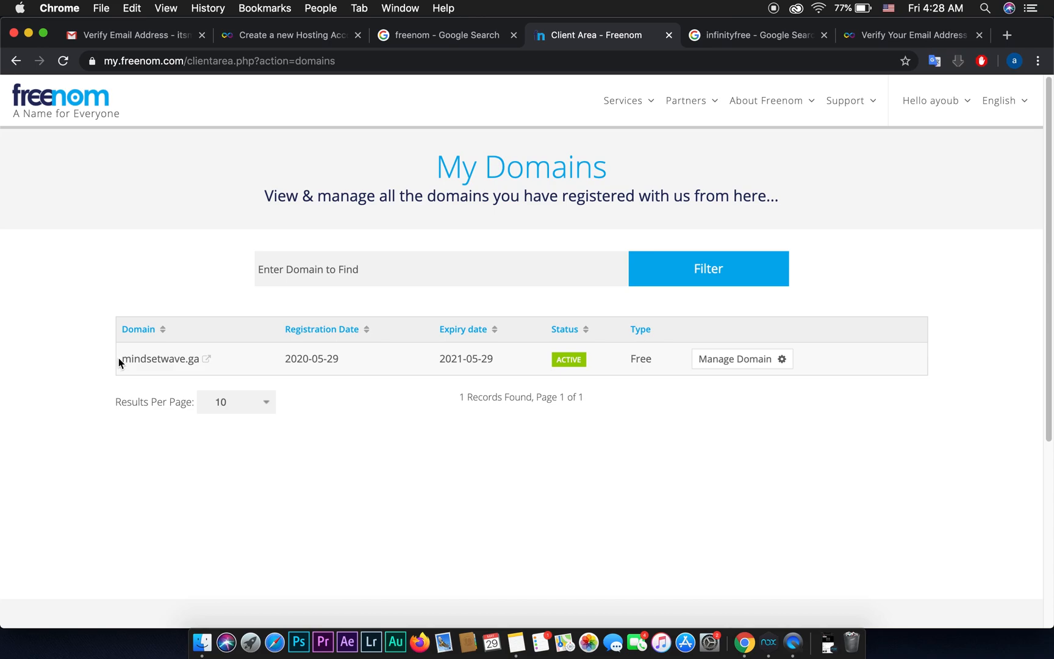
left_click_drag(120, 362, 196, 354)
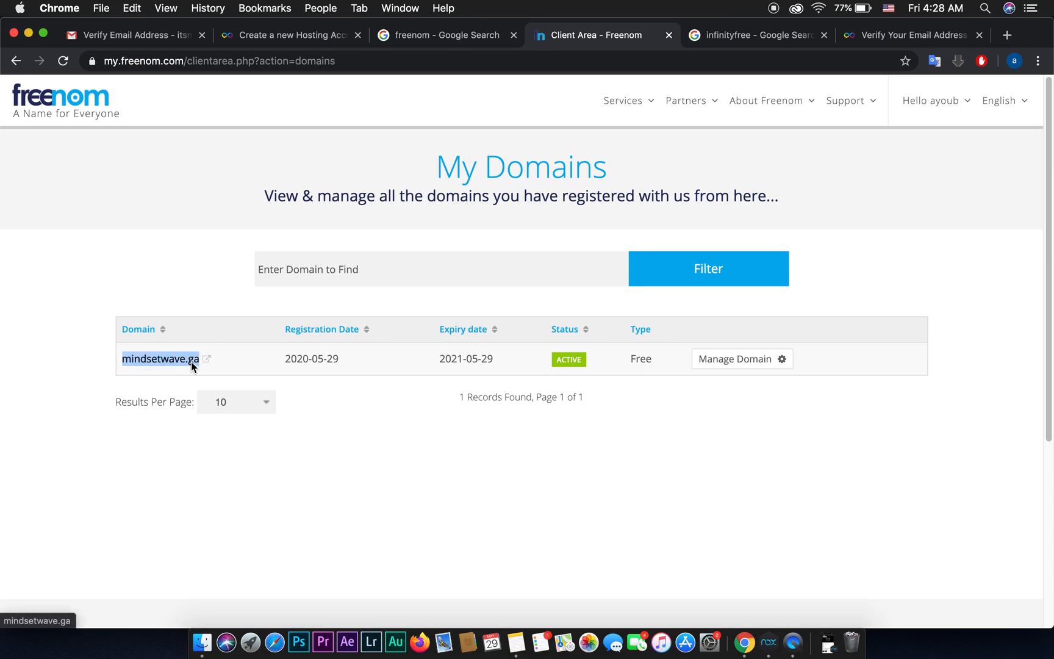
right_click(192, 359)
left_click(247, 458)
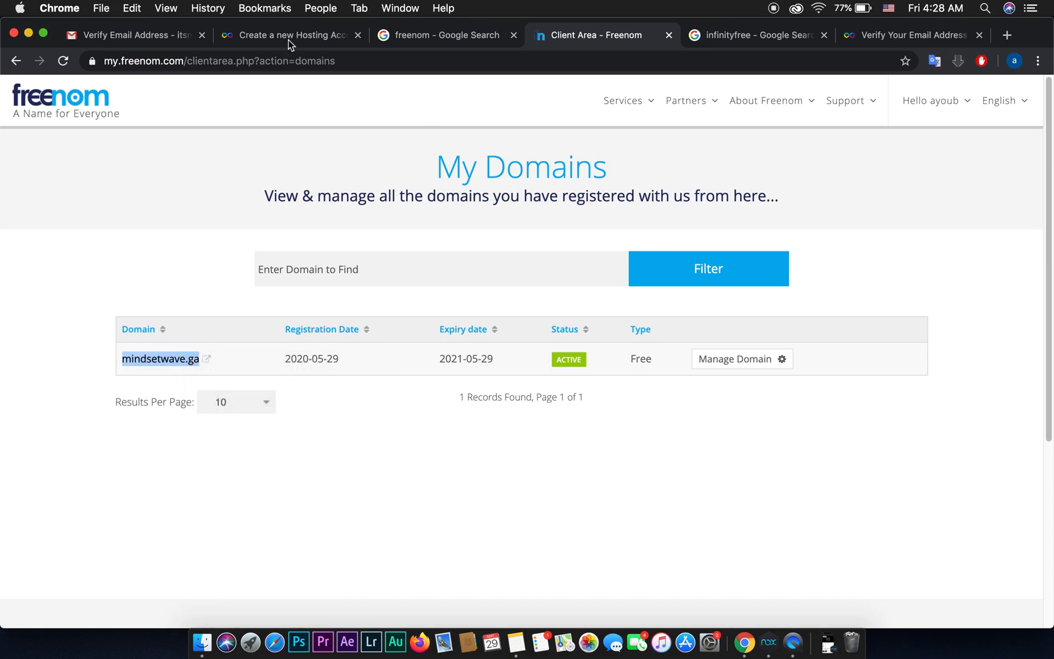
left_click(288, 38)
right_click(246, 493)
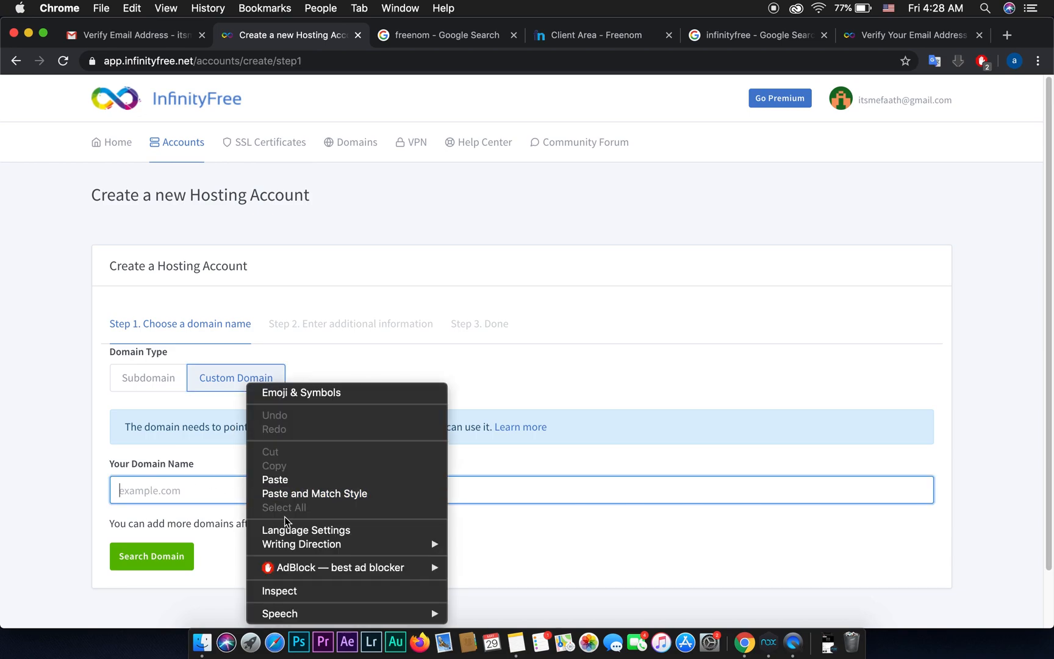
left_click(275, 479)
left_click(153, 566)
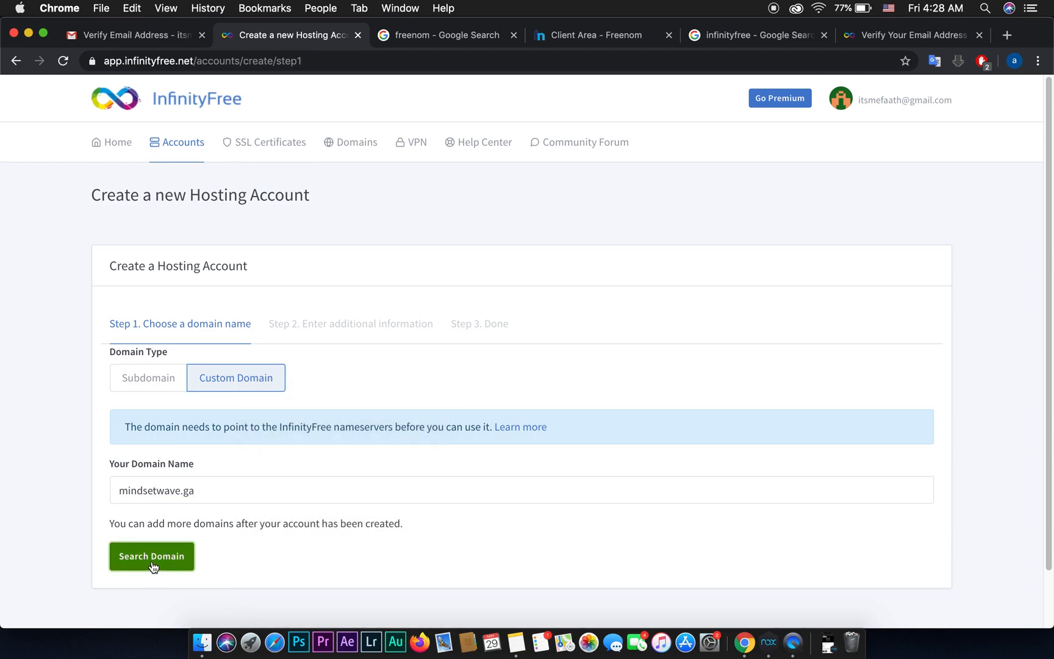
scroll(134, 433, "down", 1)
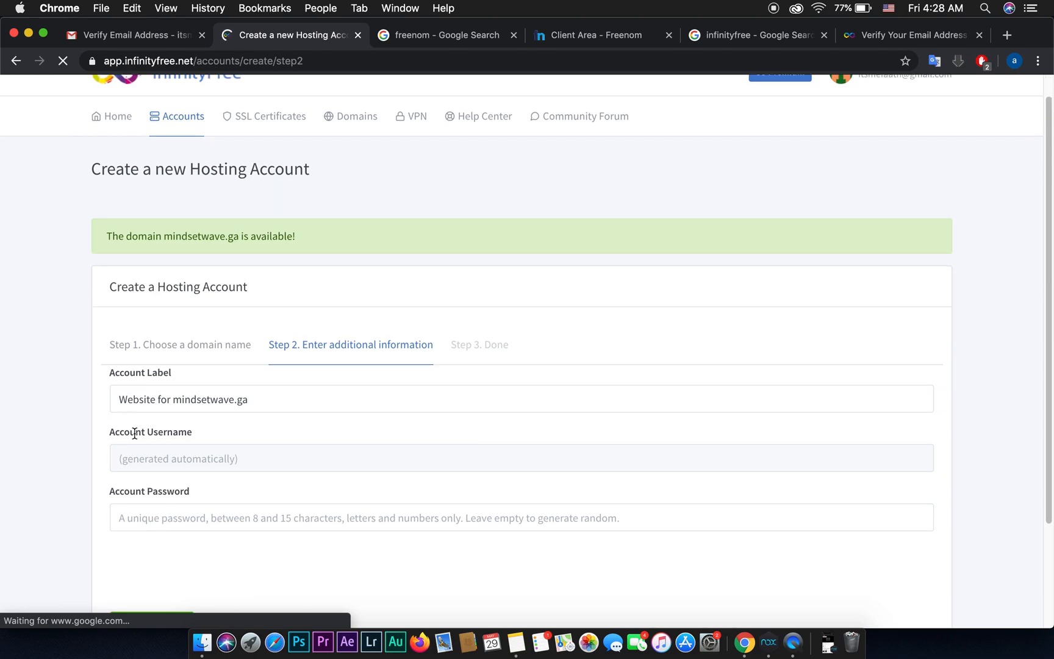
Step: Start the reCAPTCHA and select all the fire hydrant images
scroll(258, 393, "down", 5)
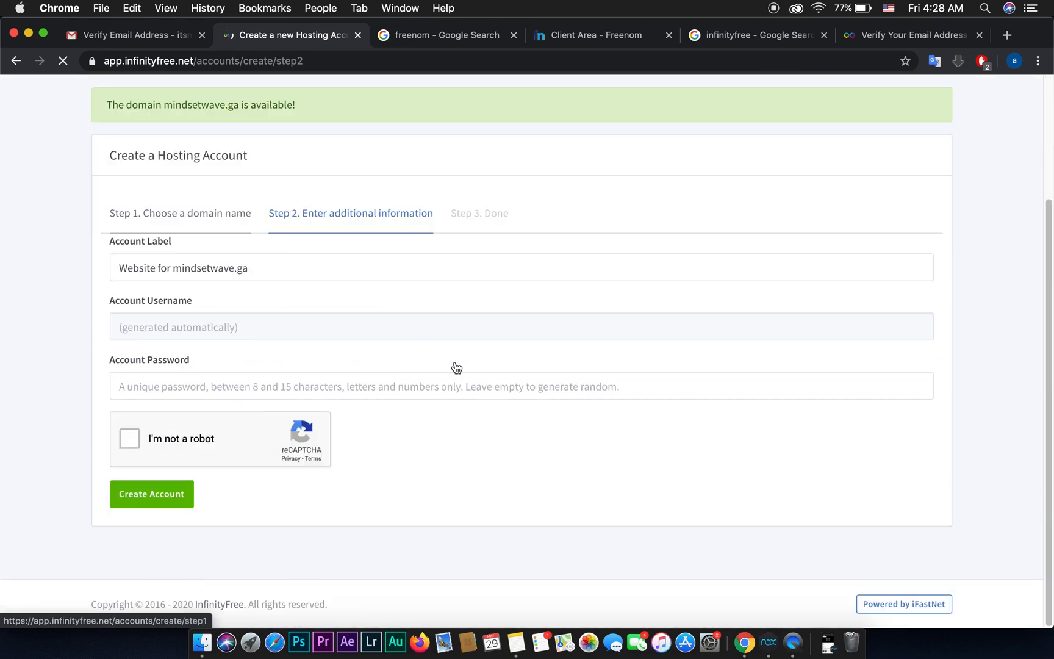
left_click(131, 442)
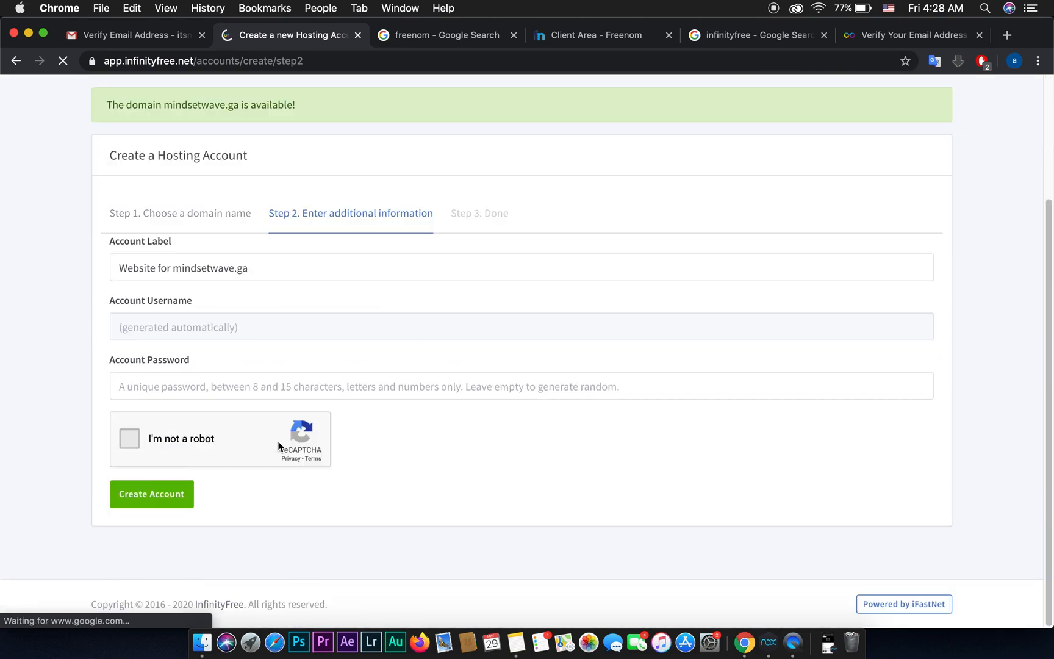
left_click(383, 416)
left_click(203, 432)
left_click(391, 527)
left_click(411, 601)
left_click(394, 438)
left_click(400, 540)
left_click(390, 527)
left_click(403, 601)
Step: Complete the traffic light image challenge and create the mindsetwave.ga hosting account
left_click(396, 400)
left_click(397, 463)
left_click(333, 464)
left_click(332, 400)
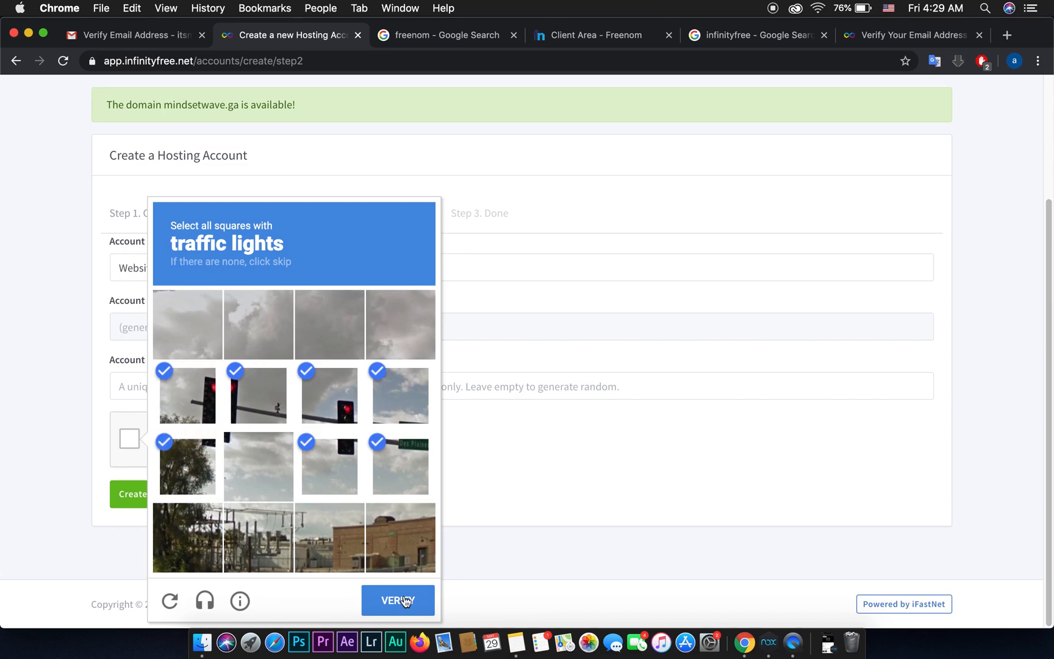
left_click(405, 602)
left_click(390, 342)
left_click(299, 431)
left_click(409, 432)
left_click(398, 602)
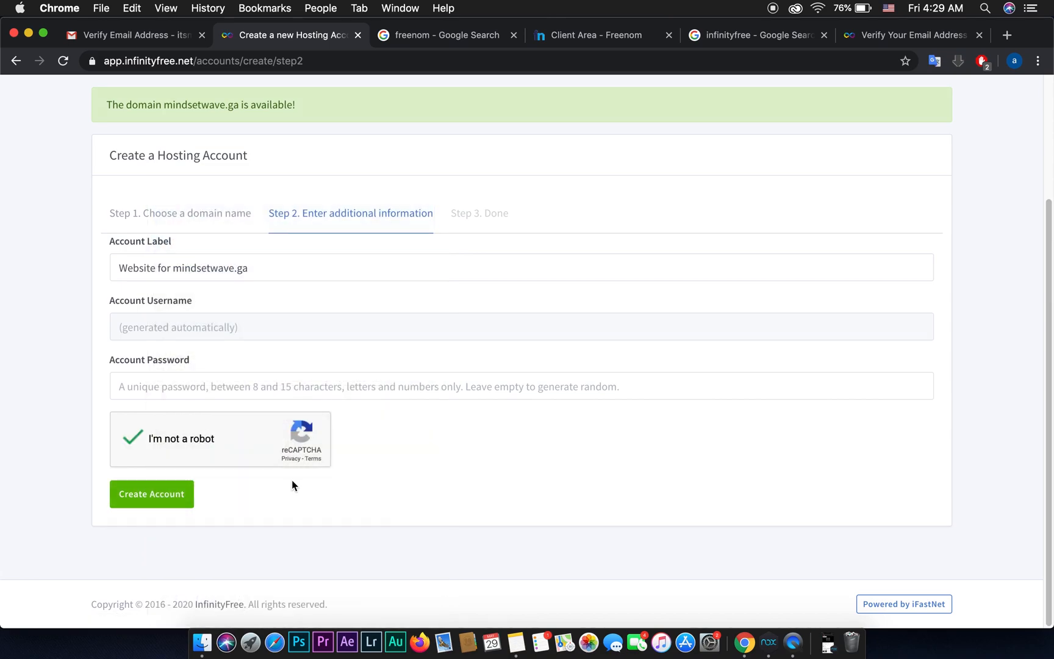
left_click(144, 505)
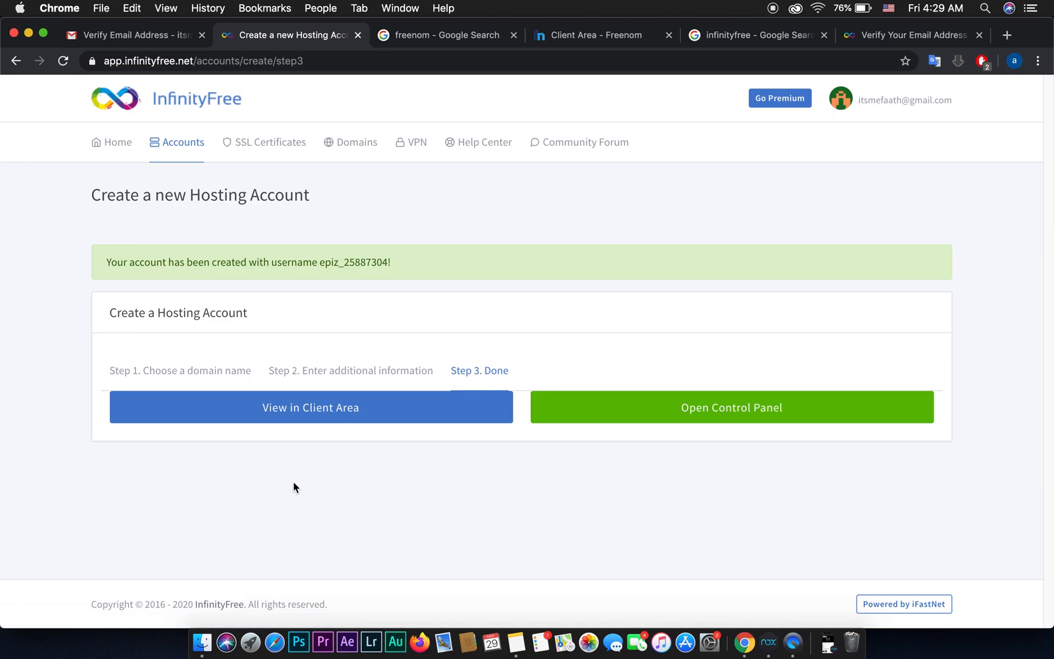
Step: Enter the new hosting account's control panel, approving service e-mails, and scroll to the Software section
left_click(727, 414)
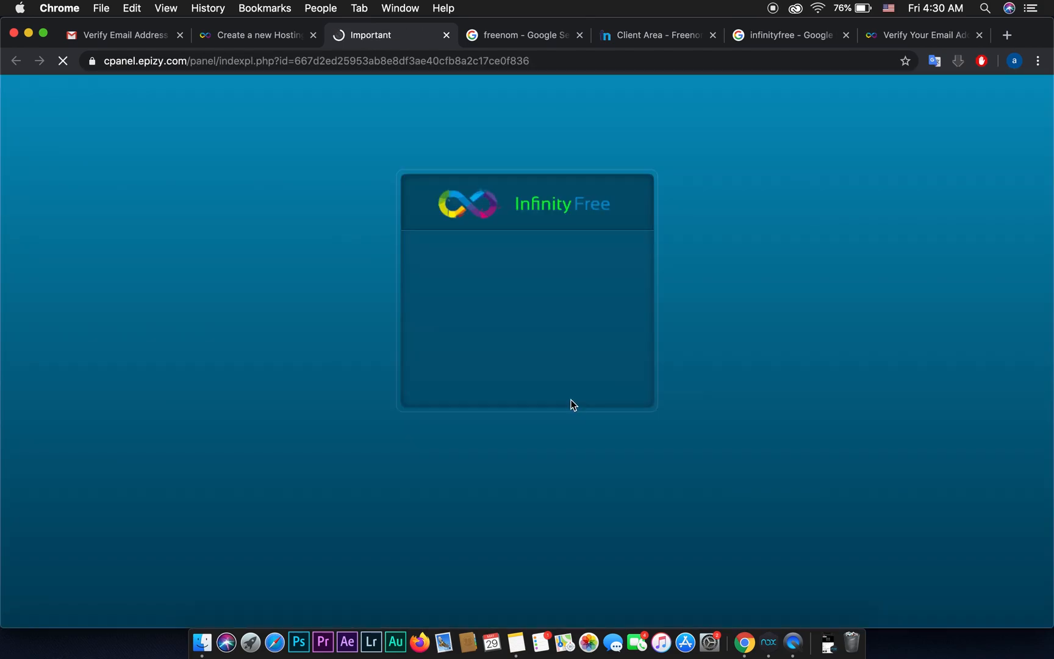
scroll(574, 403, "down", 2)
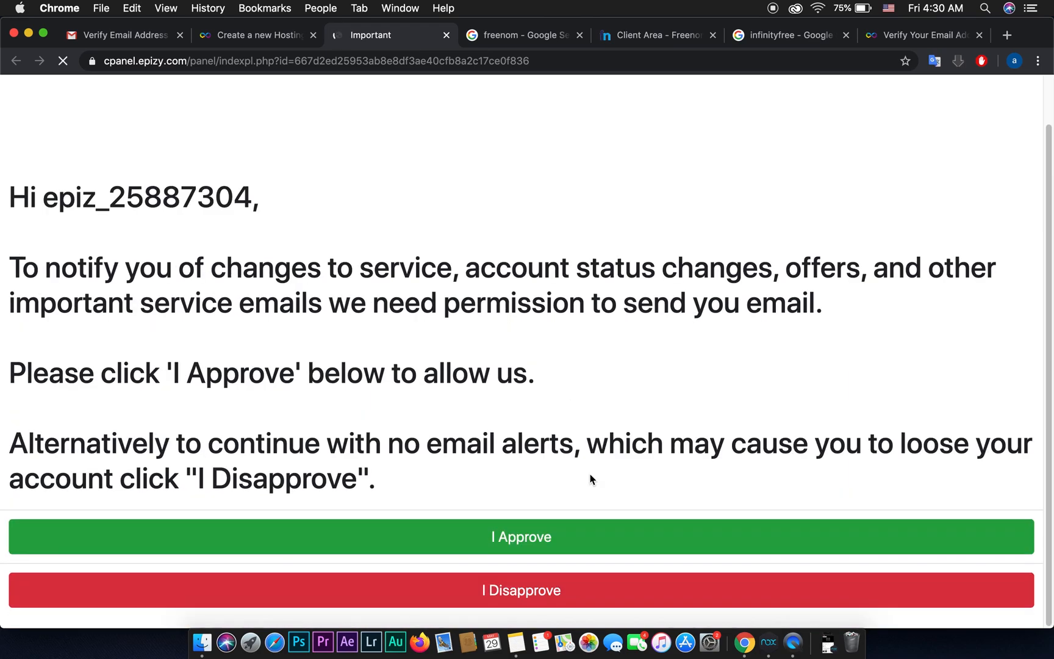
left_click(515, 535)
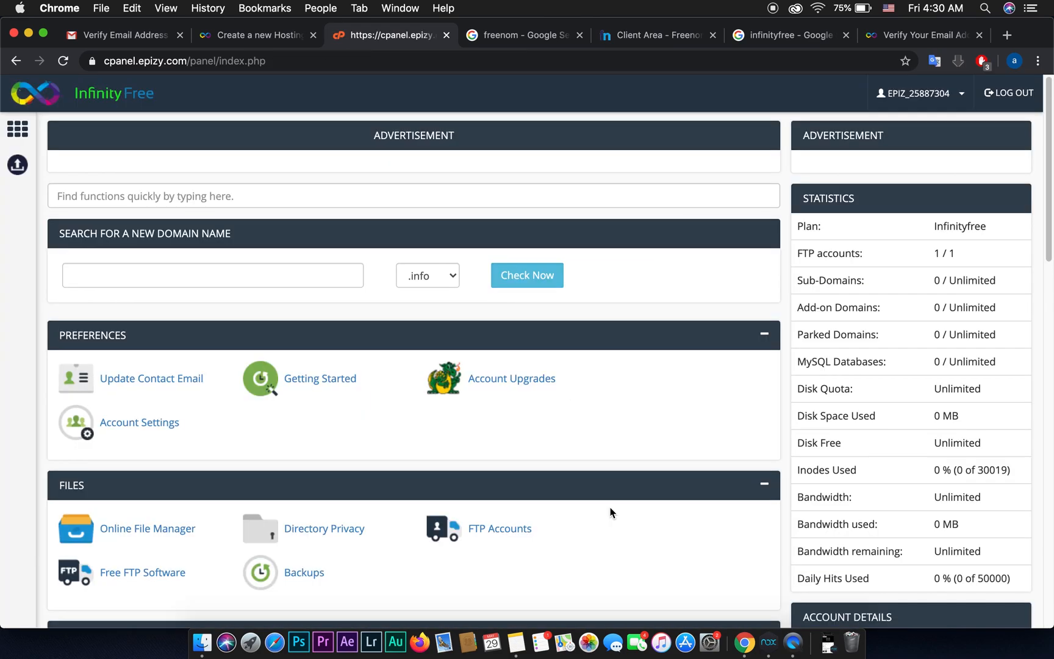
scroll(602, 464, "down", 15)
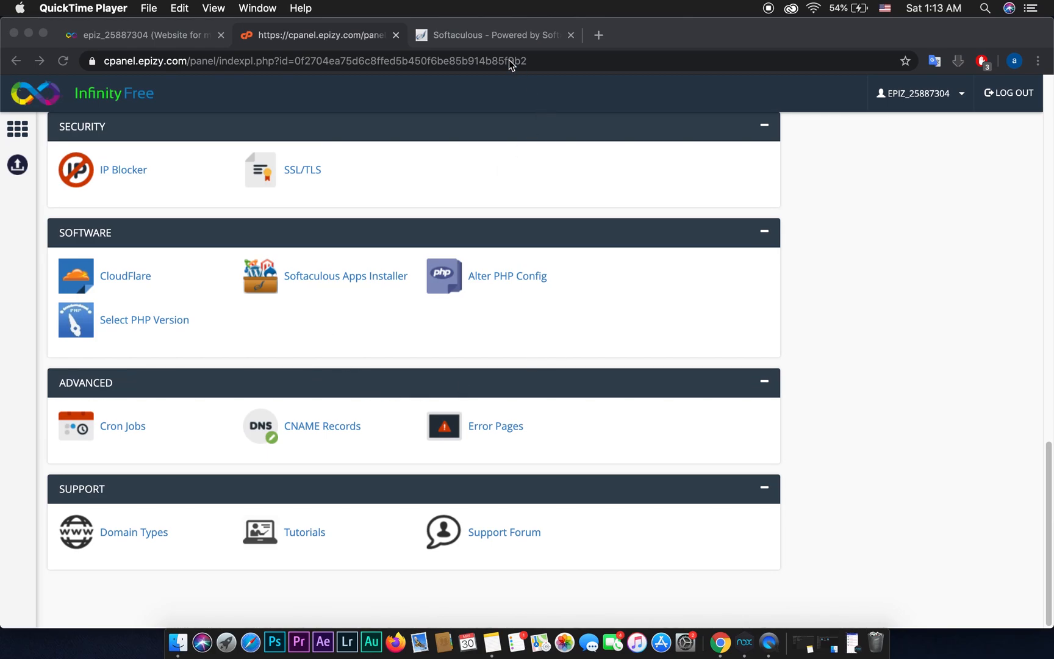
Step: Open the WordPress installation page in the Softaculous tab
left_click(494, 38)
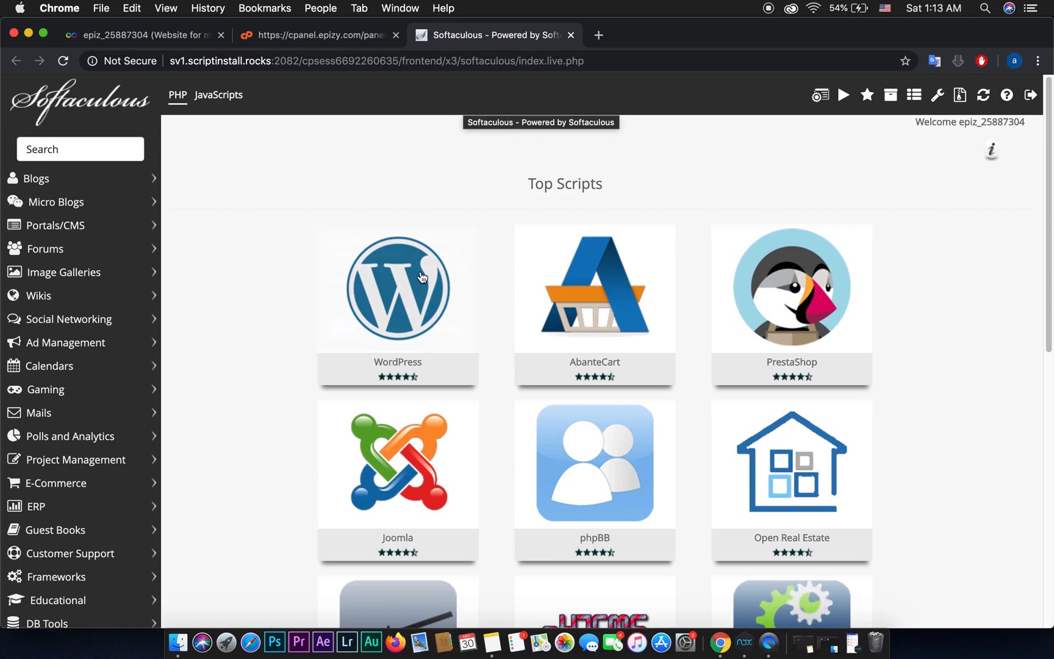
mouse_move(408, 289)
left_click(341, 332)
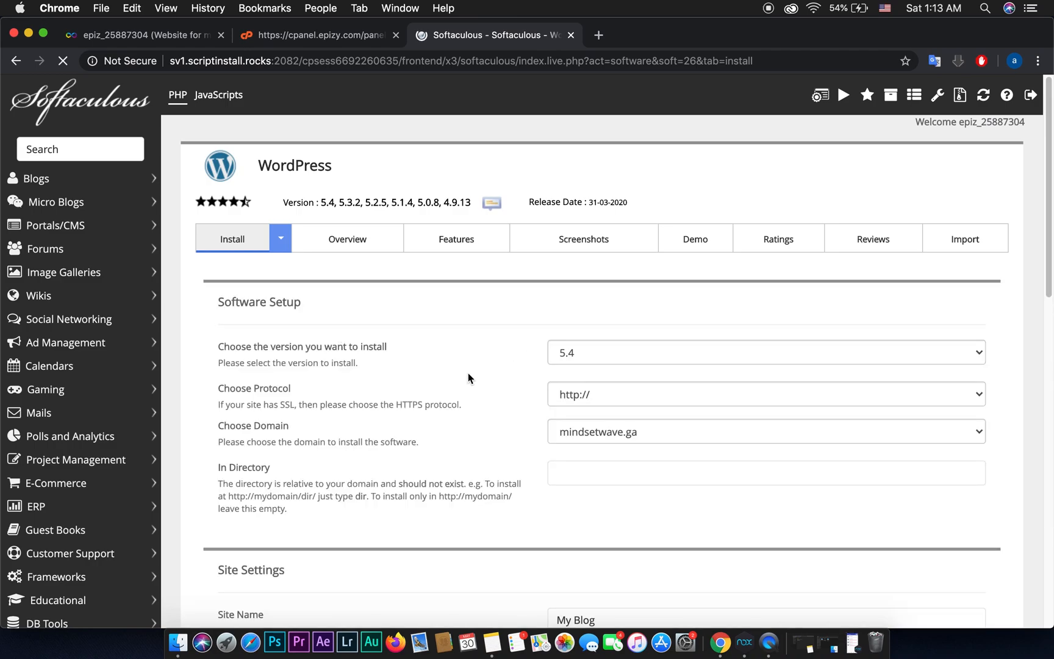
scroll(491, 365, "down", 4)
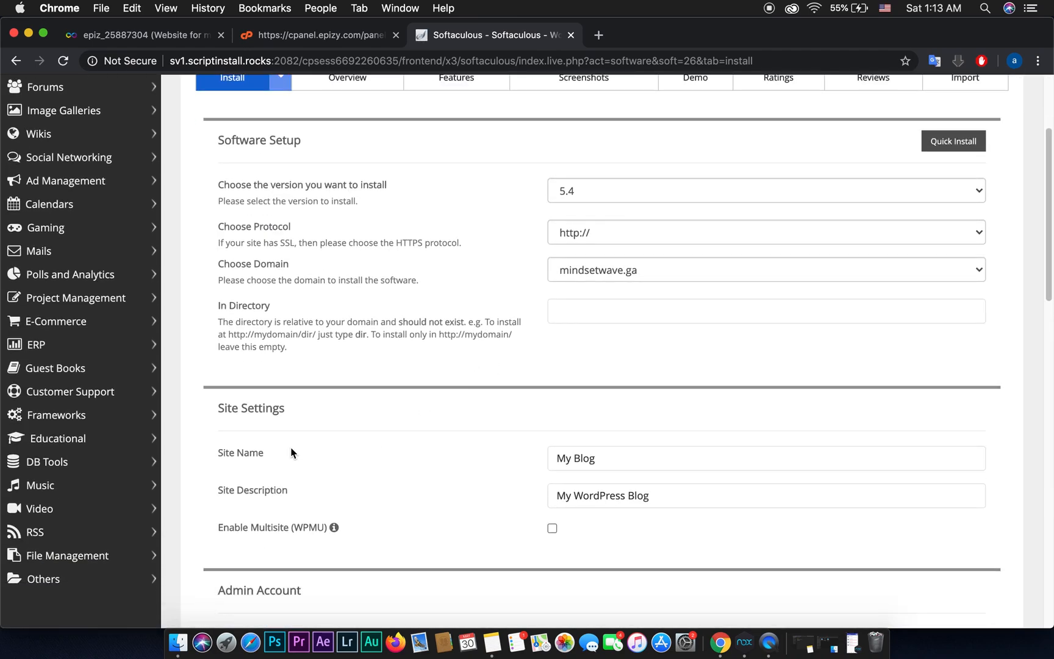
Step: Set the site name to 'My website' and the description to 'Educational website'
triple_click(592, 459)
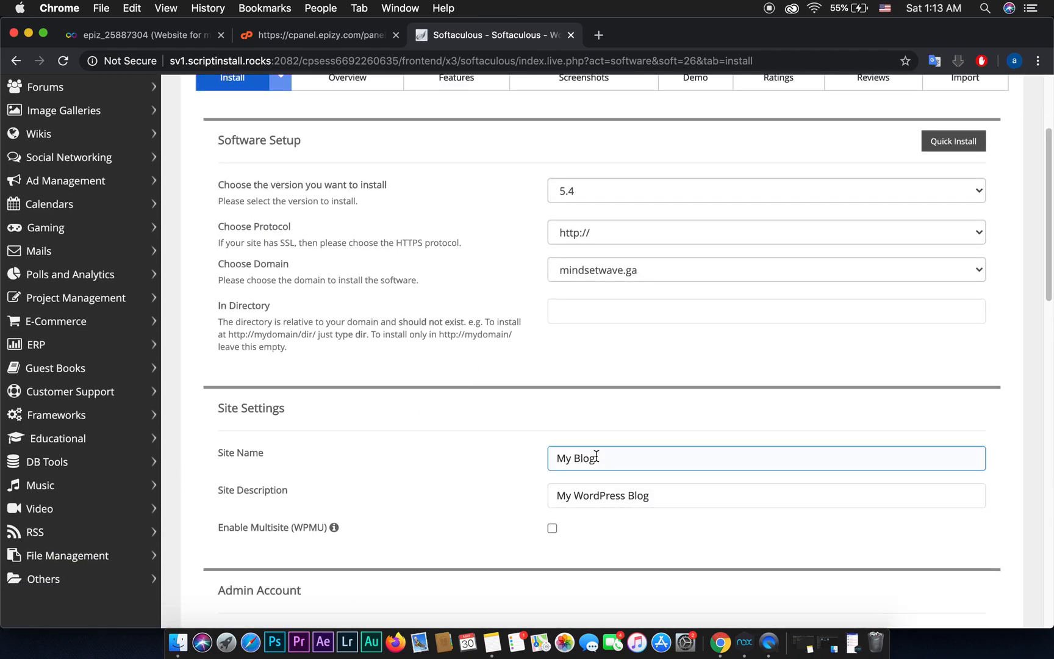
type("My website")
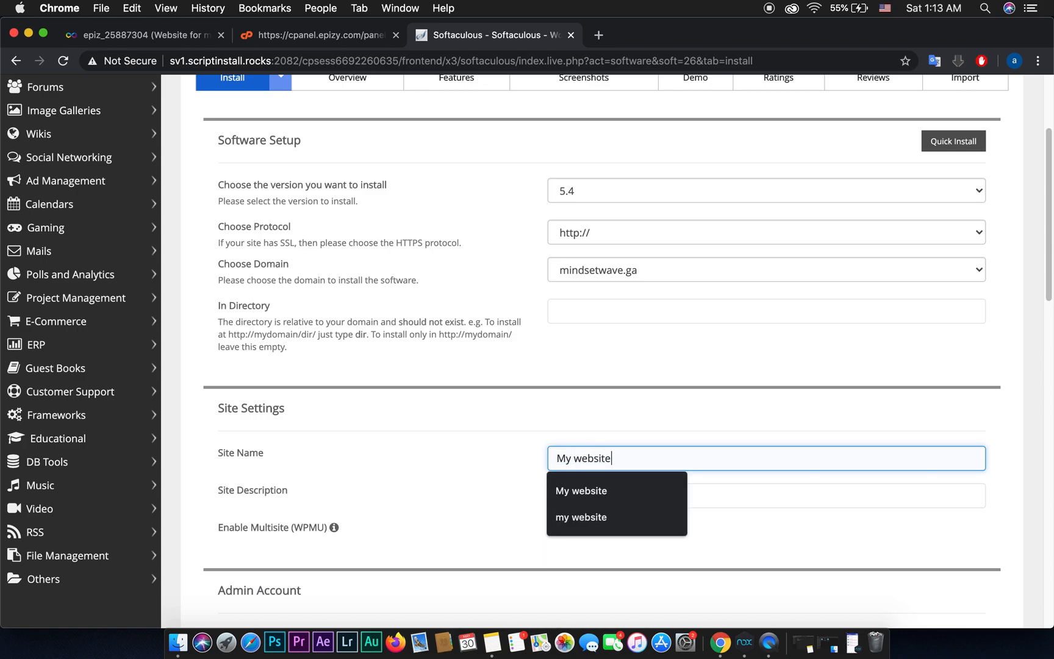
left_click(491, 464)
left_click(248, 491)
left_click(393, 495)
left_click(603, 497)
triple_click(686, 495)
key("BackSpace")
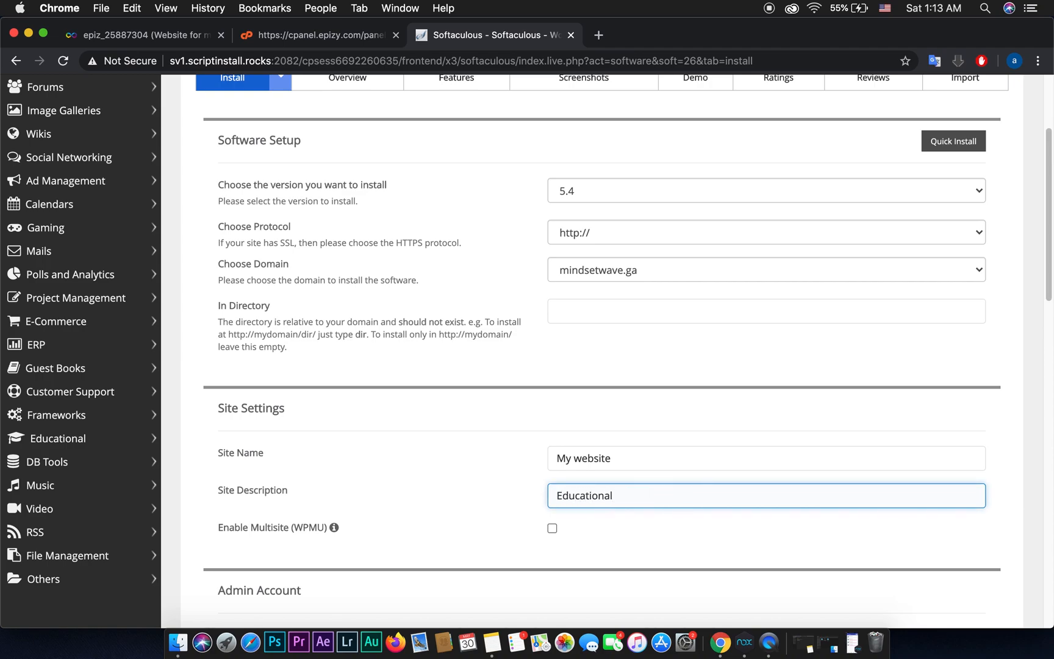
scroll(549, 502, "down", 5)
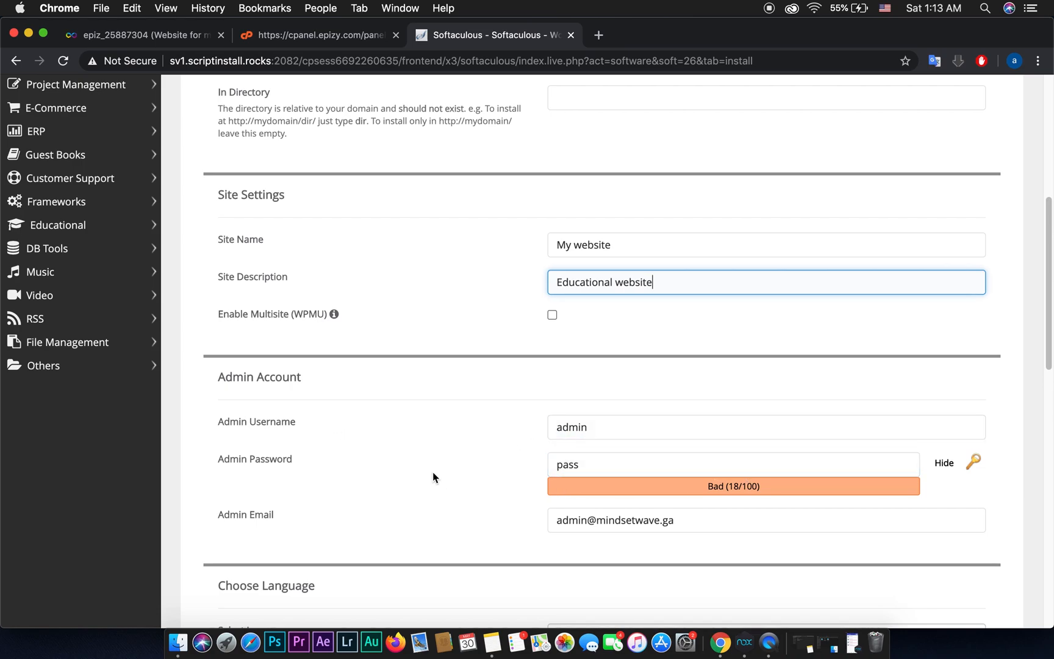
Step: Replace the default admin password with a strong generated one
double_click(678, 469)
key("BackSpace")
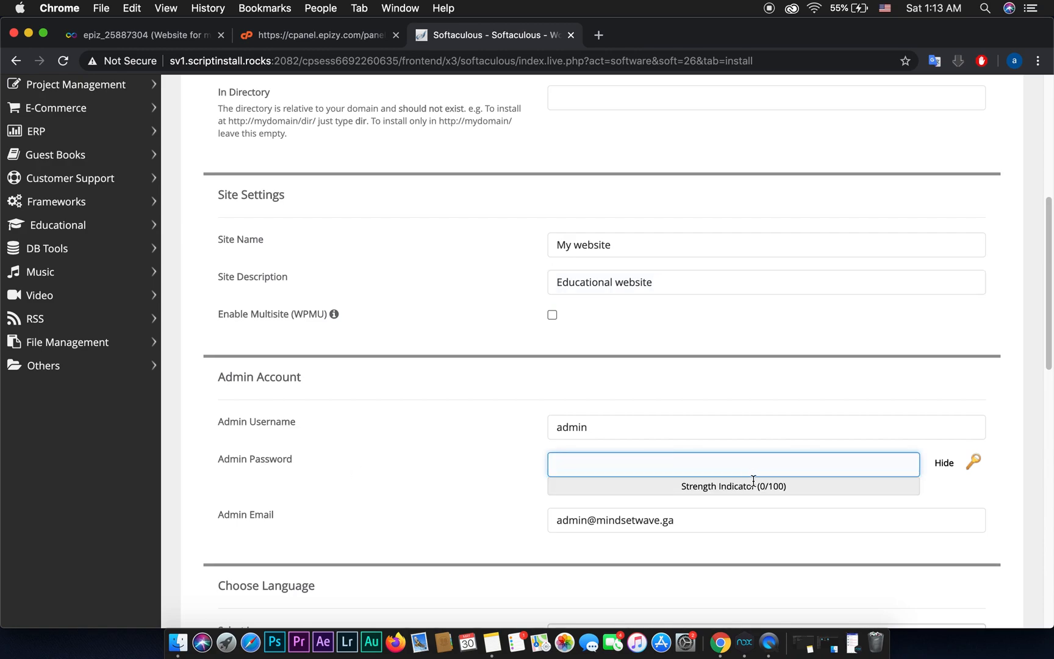
left_click(945, 465)
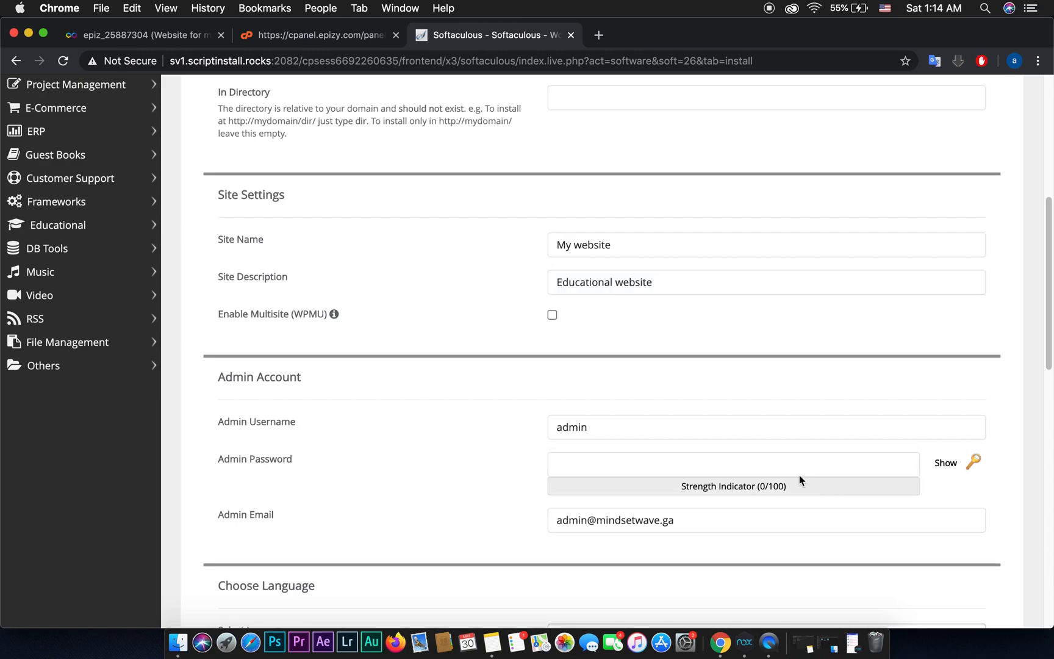
left_click(975, 465)
double_click(684, 466)
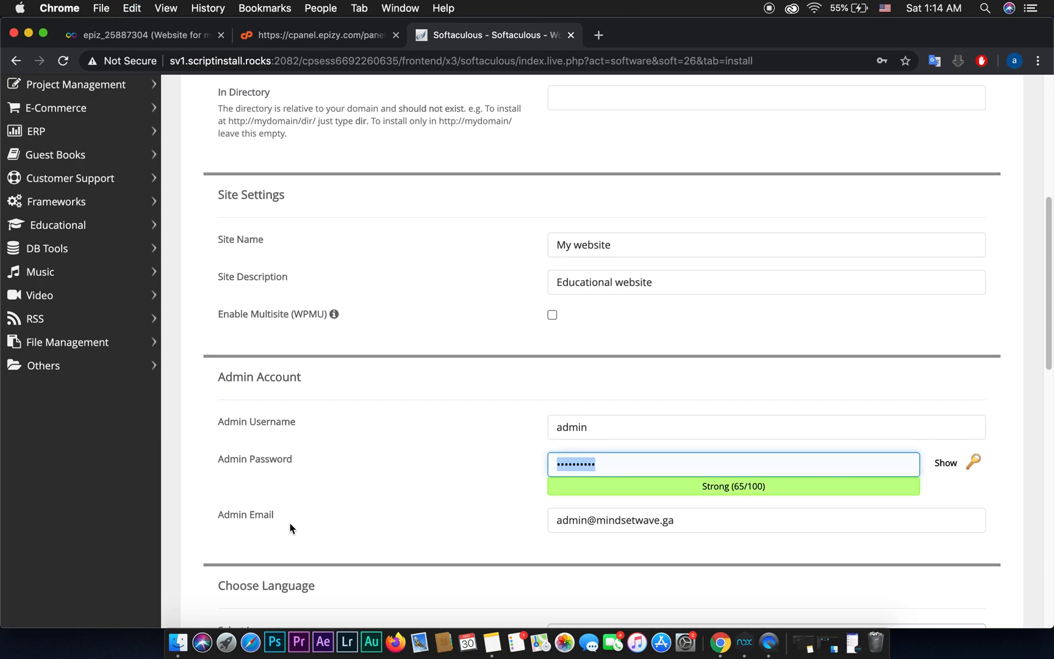
Step: Replace the admin e-mail with the owner's address from autofill
triple_click(692, 518)
key("BackSpace")
type("i")
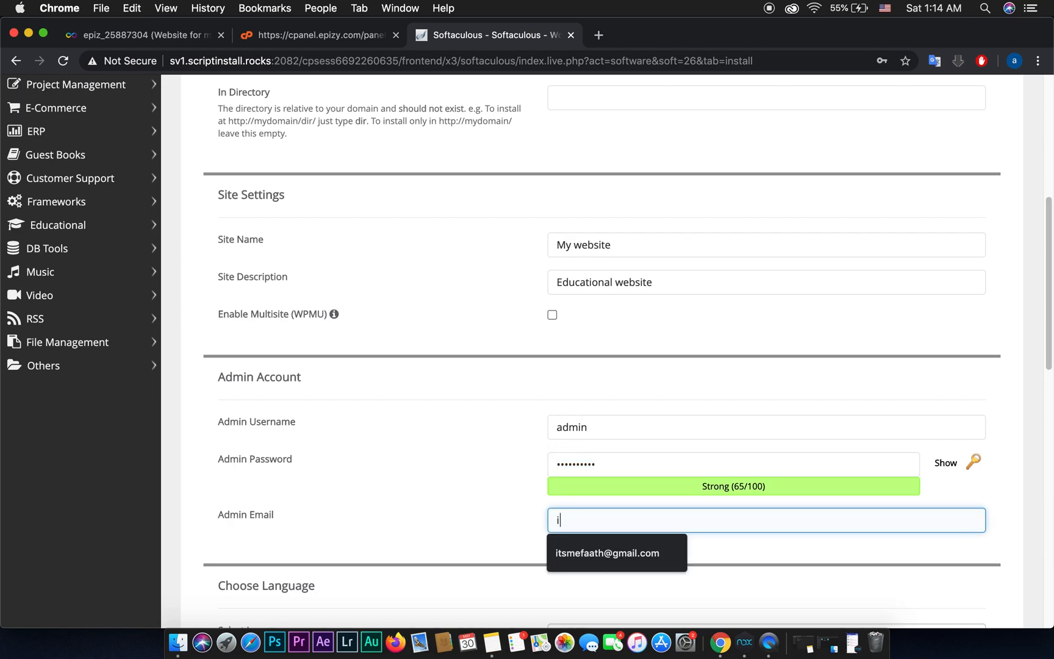
type("t")
left_click(663, 562)
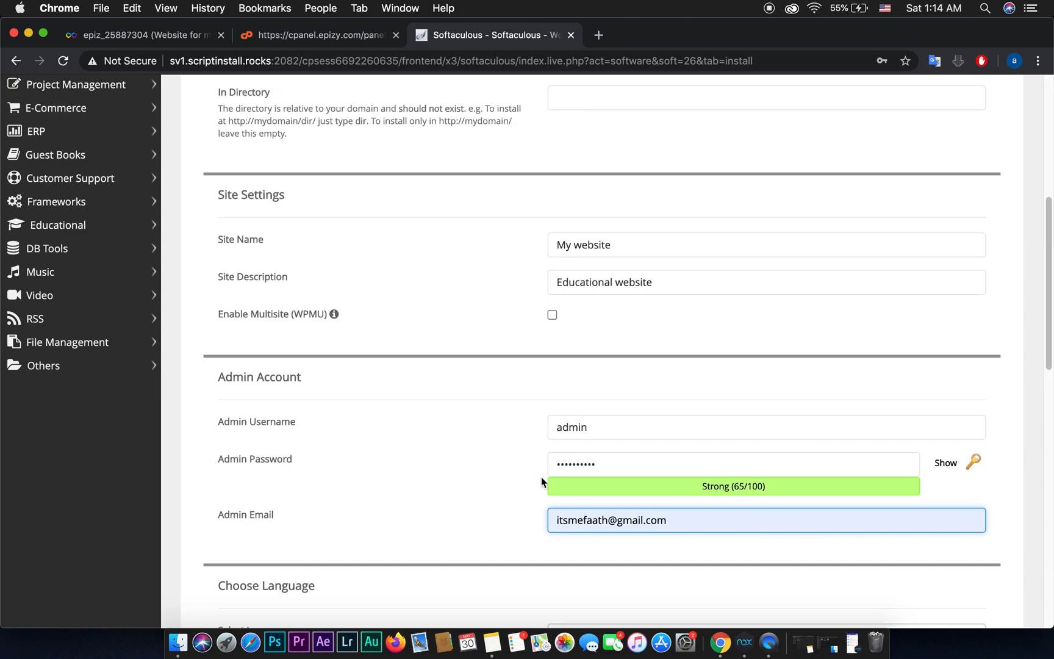
scroll(532, 484, "down", 5)
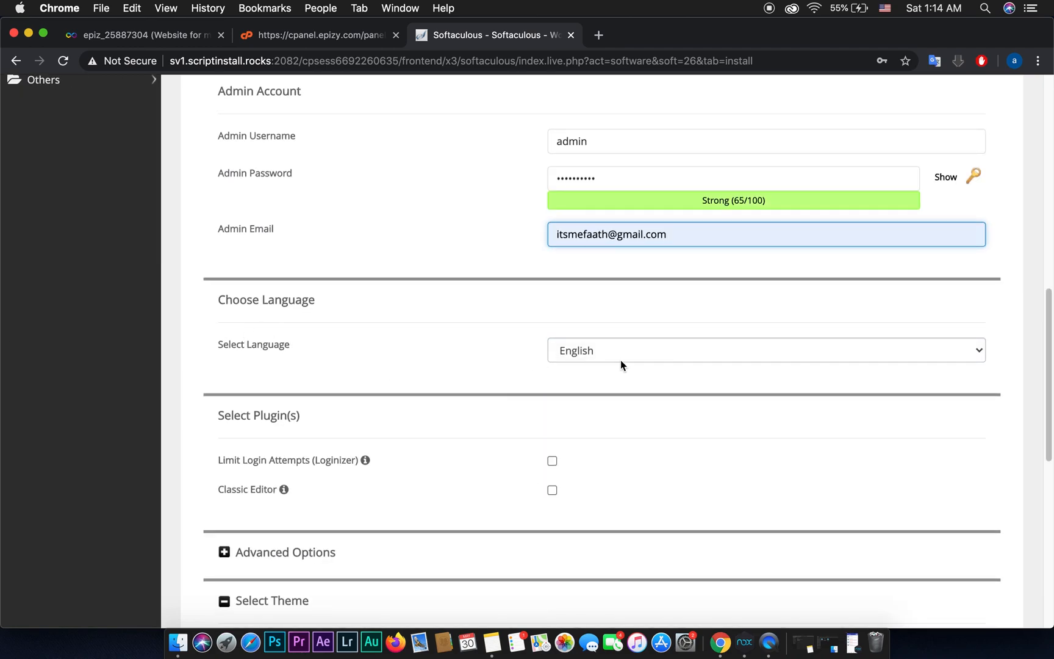
Step: Install WordPress with the Loginizer and Classic Editor plugins, saving the admin password in Chrome
left_click(552, 462)
left_click(552, 490)
scroll(666, 510, "down", 5)
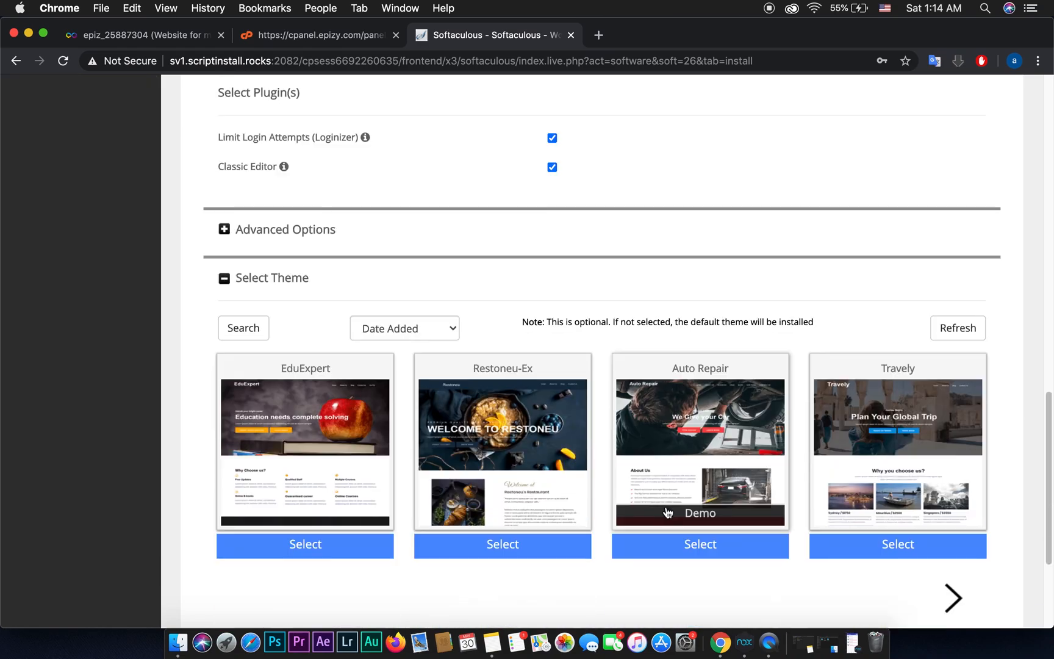
scroll(738, 503, "down", 3)
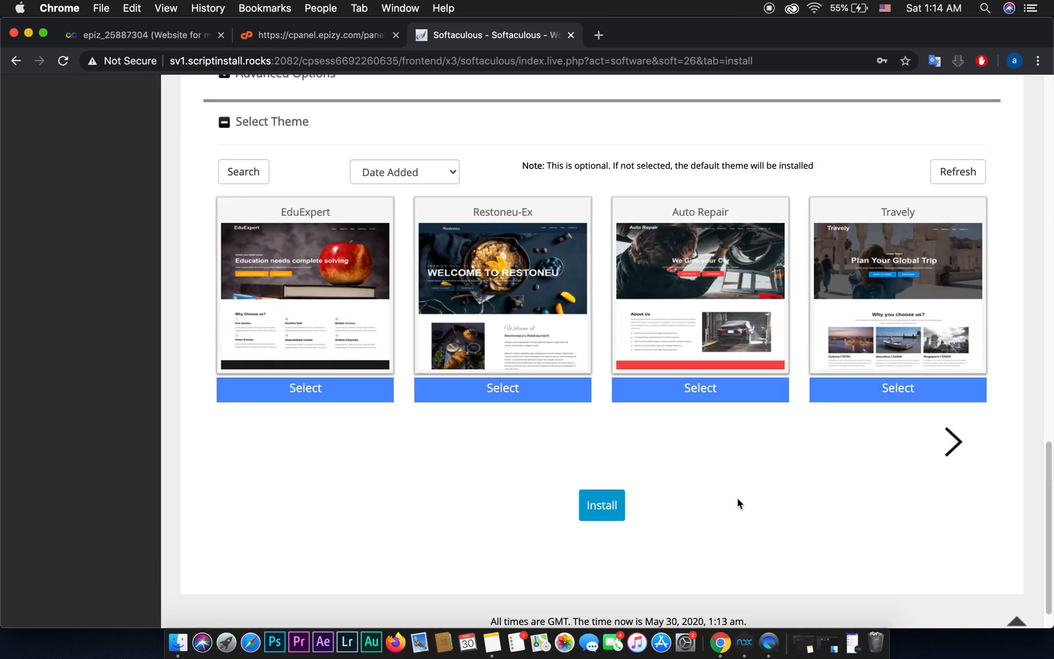
scroll(738, 503, "down", 1)
left_click(603, 470)
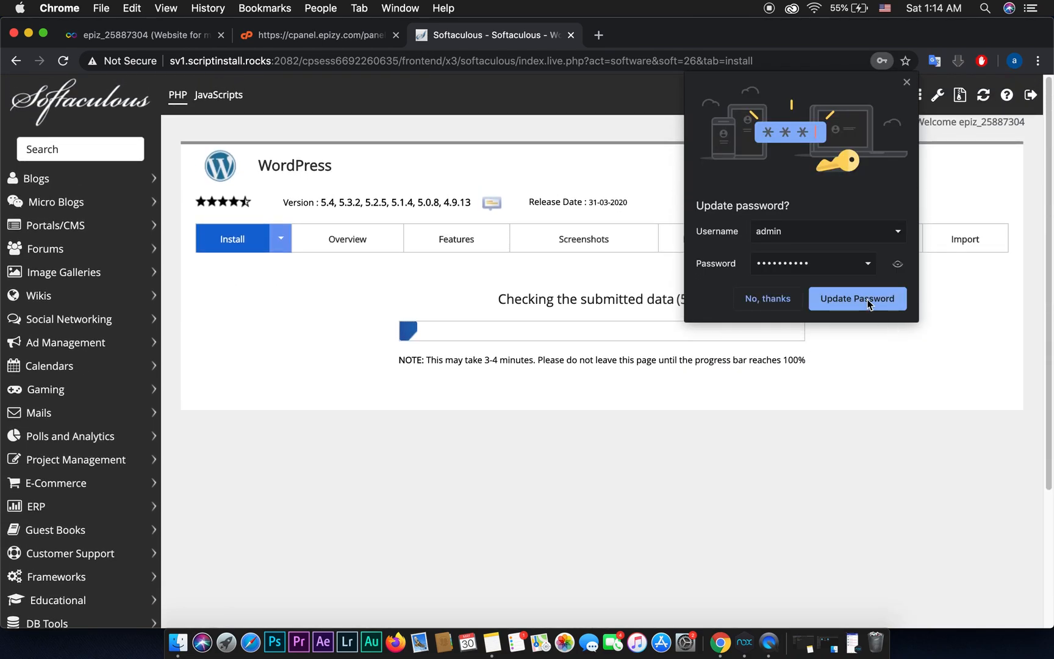
left_click(869, 302)
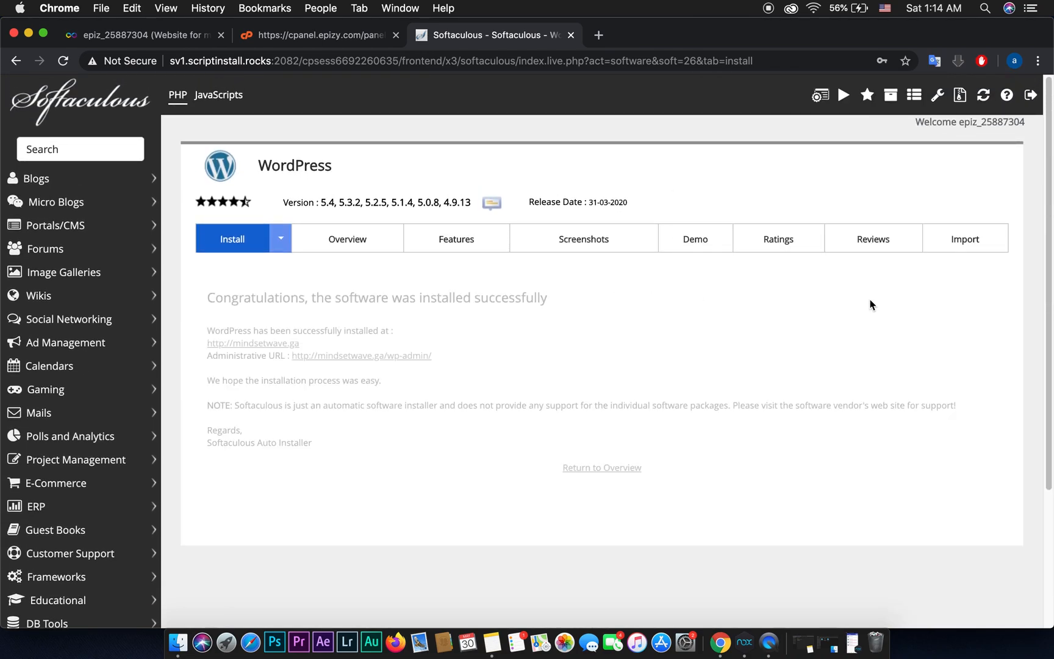
Step: Open the WordPress admin URL in a new tab and switch to it
right_click(322, 357)
left_click(356, 364)
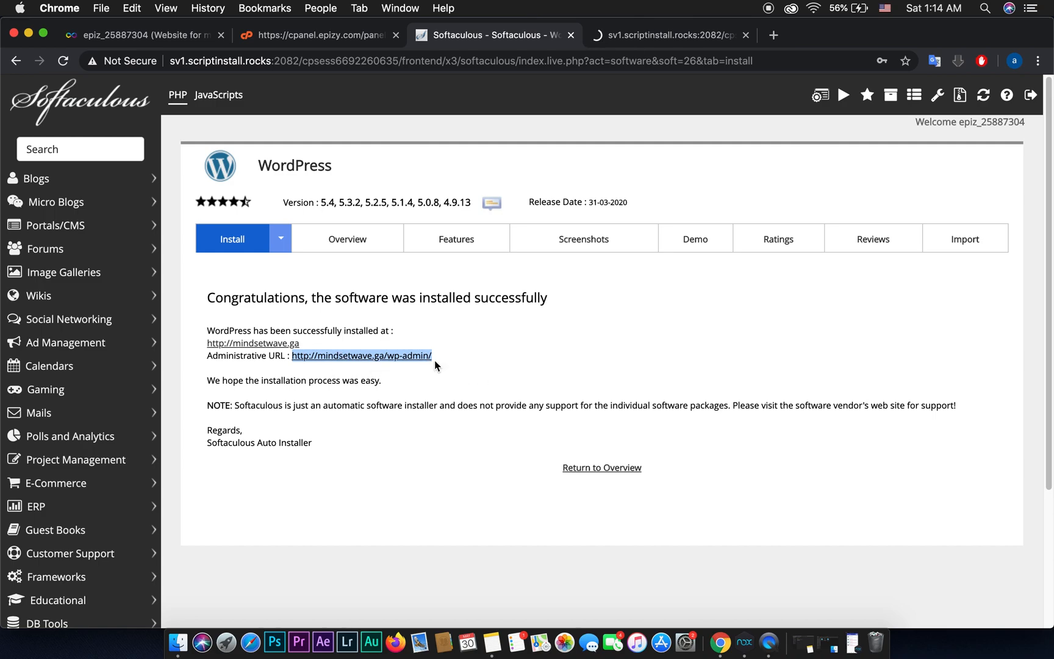
left_click(681, 35)
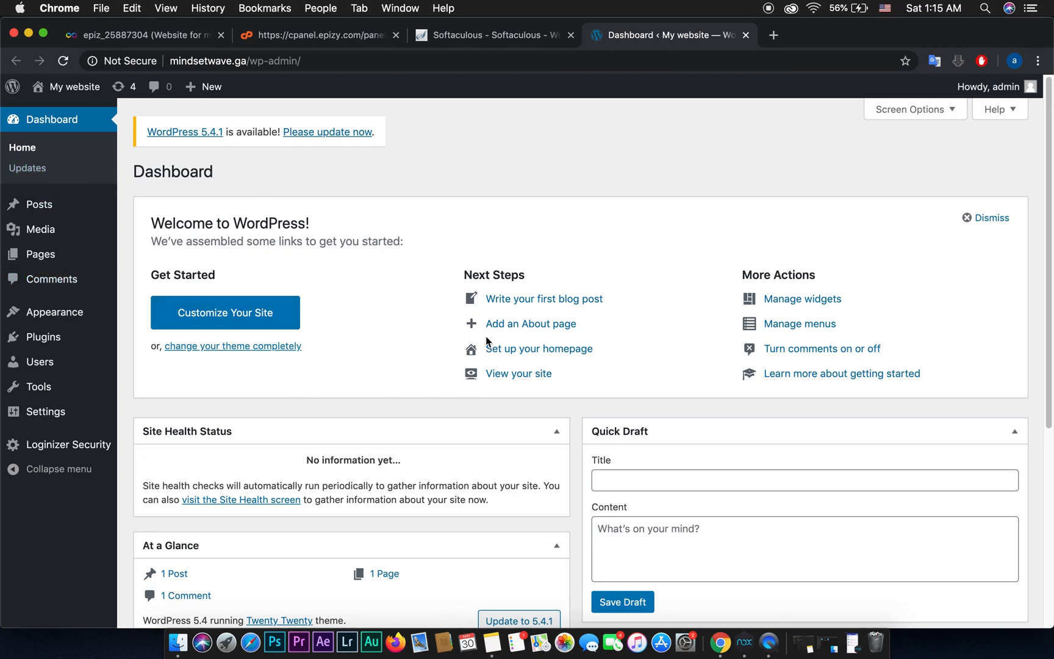
Step: Search the theme directory for 'astra', then install and activate the Astra theme
mouse_move(90, 317)
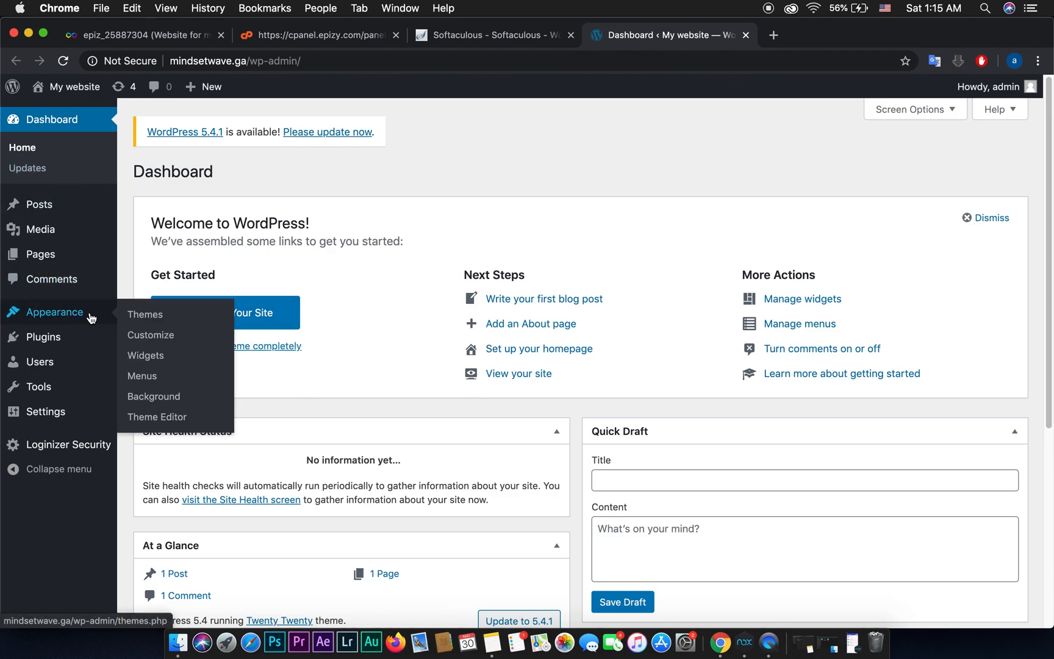
left_click(160, 319)
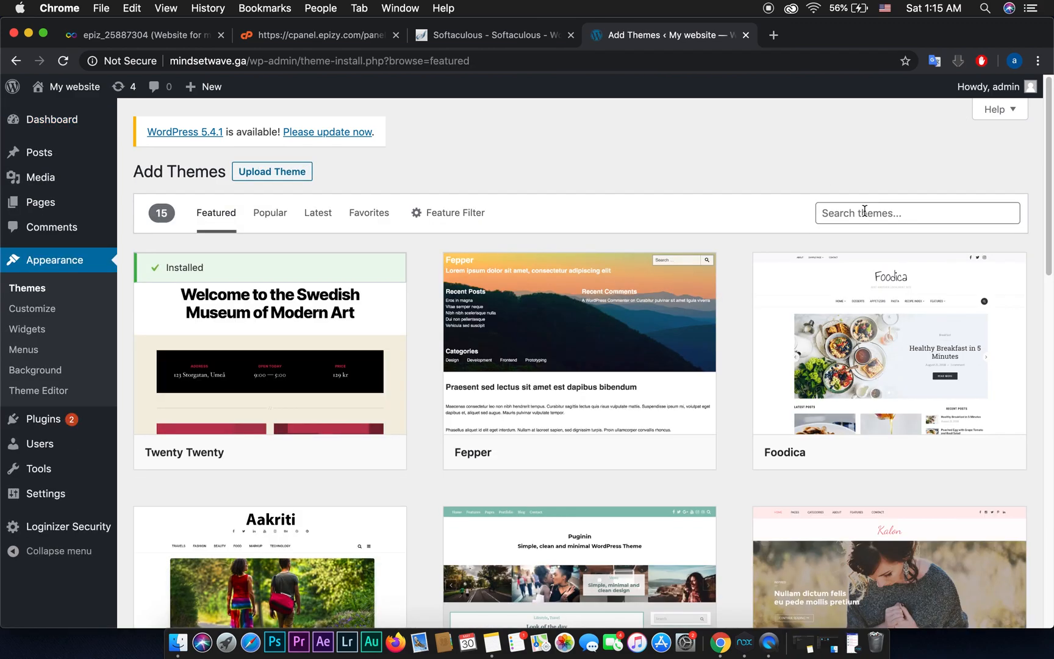
left_click(863, 211)
type("astra")
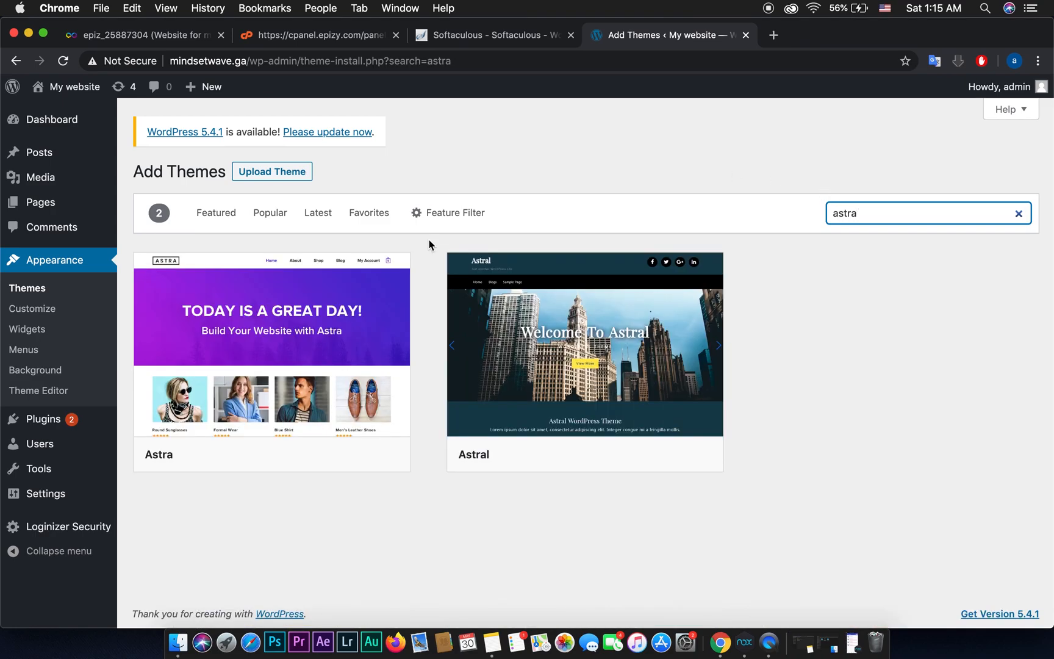
left_click(323, 454)
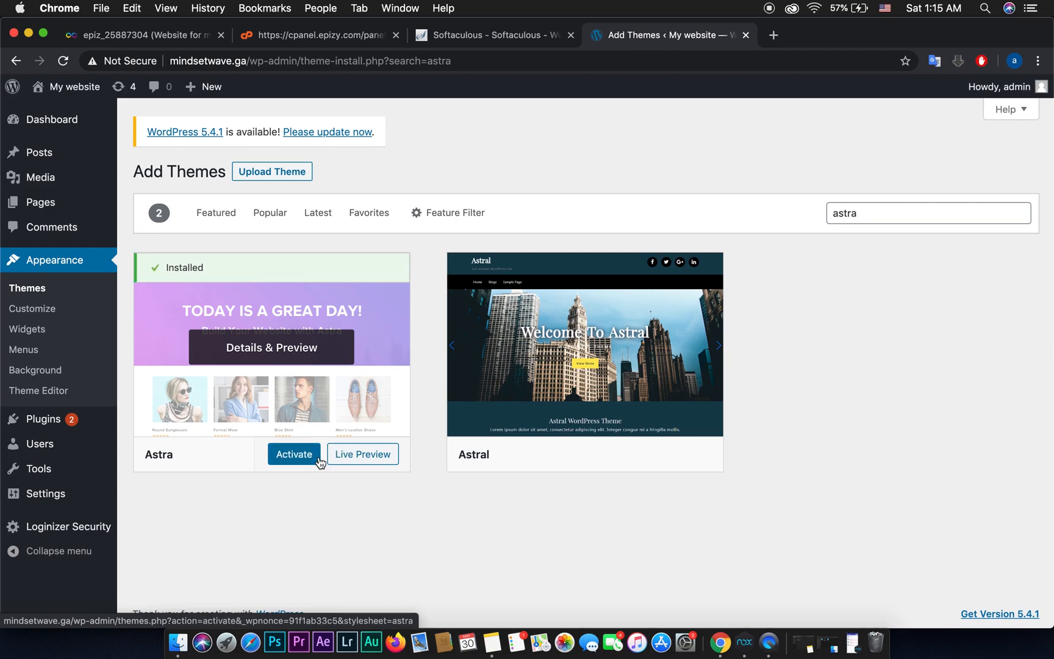
left_click(282, 455)
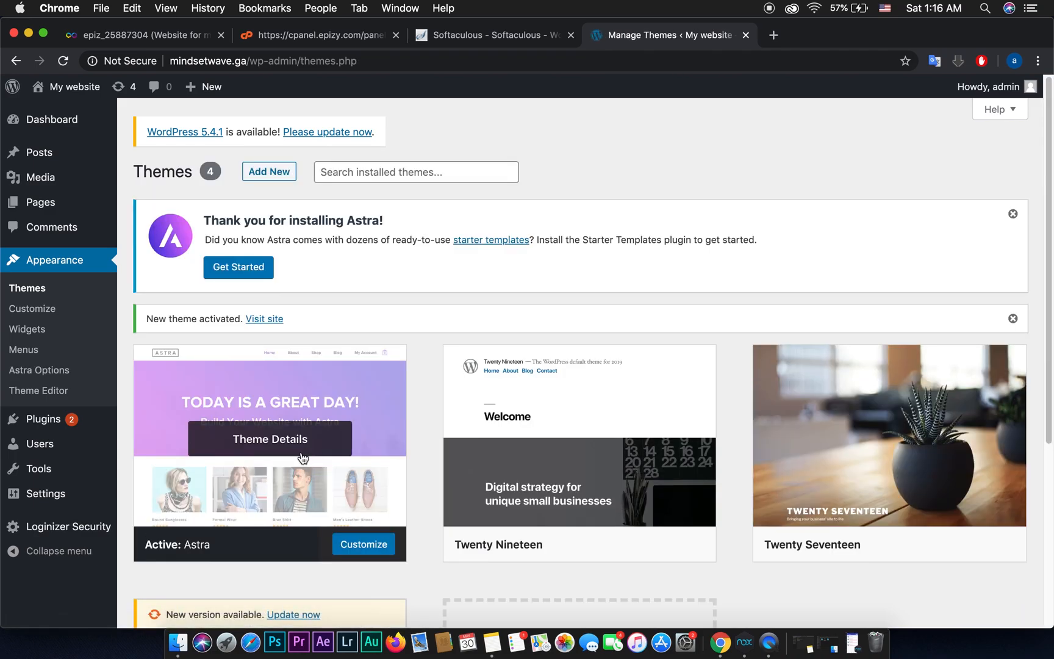
Step: Search plugins for 'astra', then install and activate Starter Templates
mouse_move(52, 427)
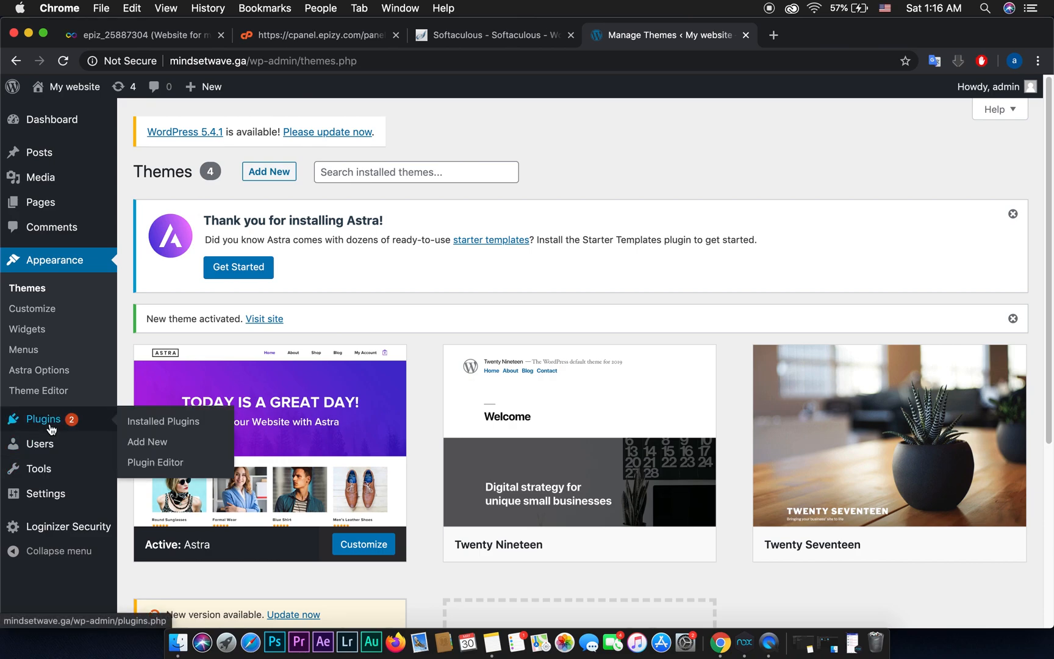
left_click(161, 442)
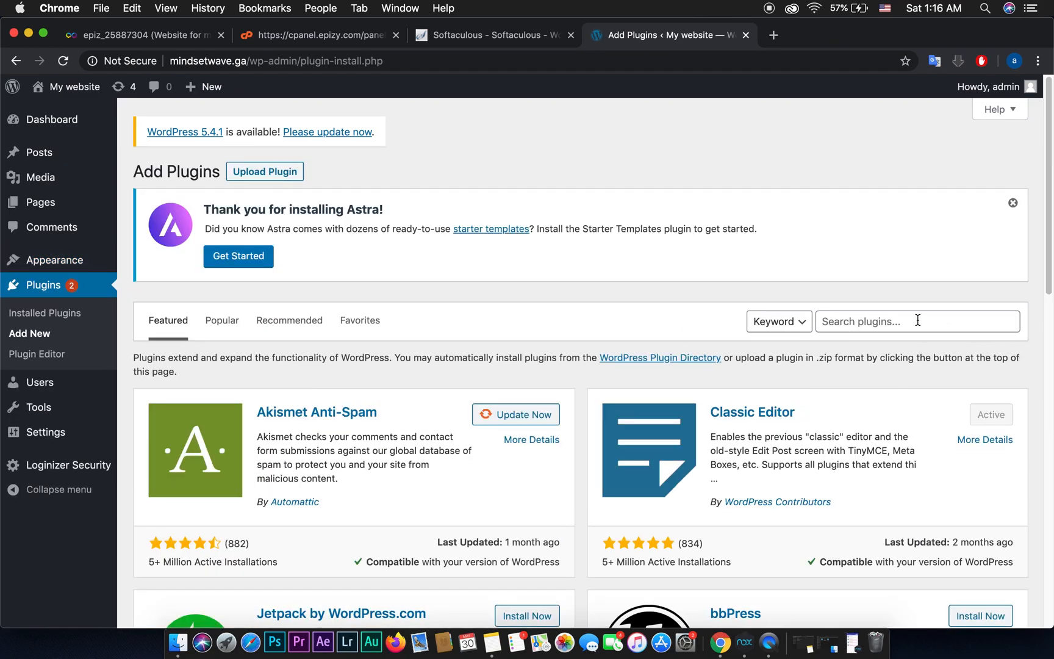
left_click(904, 320)
type("astr")
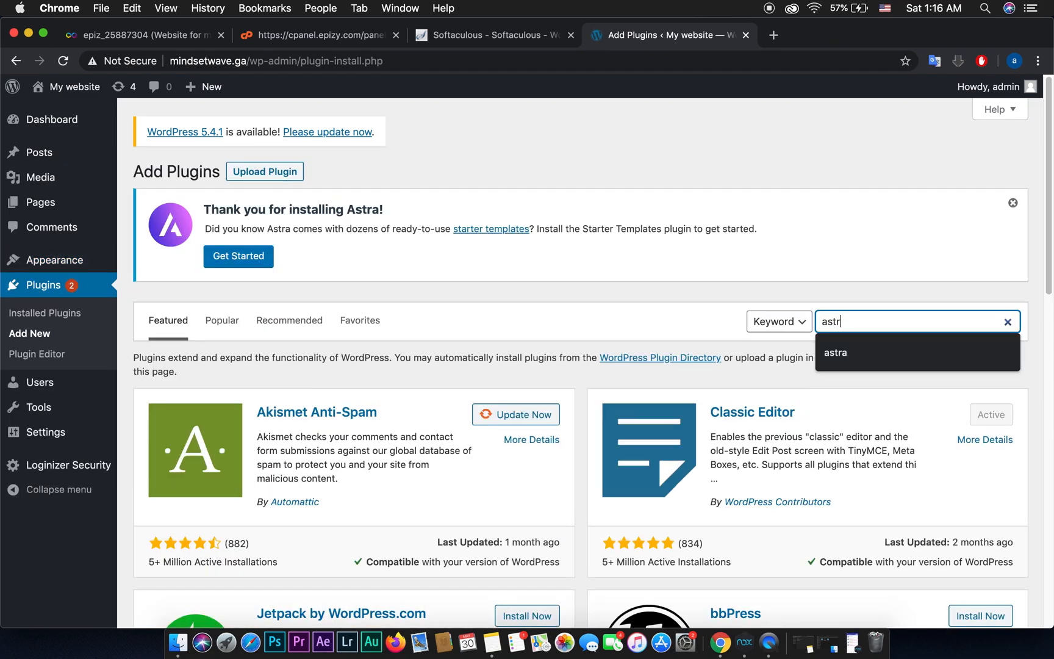
type("a")
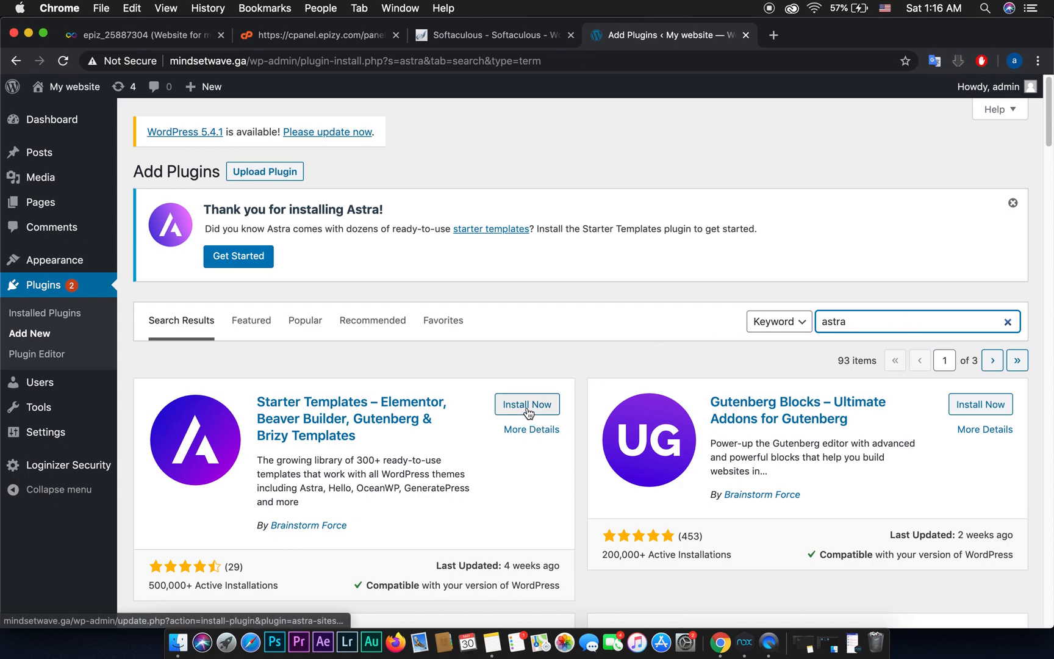
left_click(526, 405)
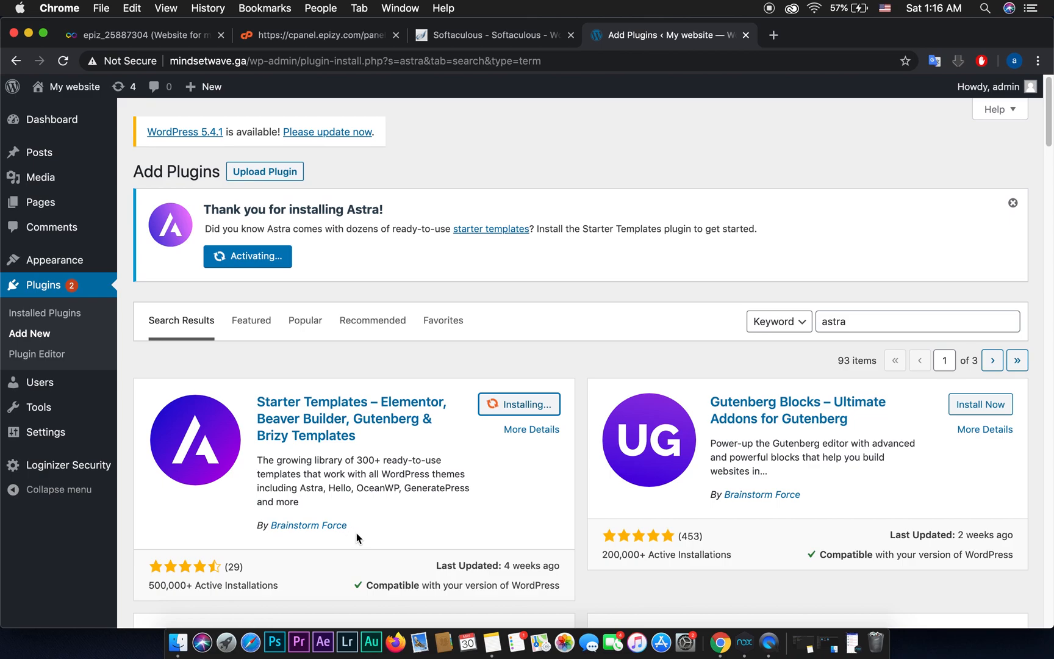
left_click(534, 412)
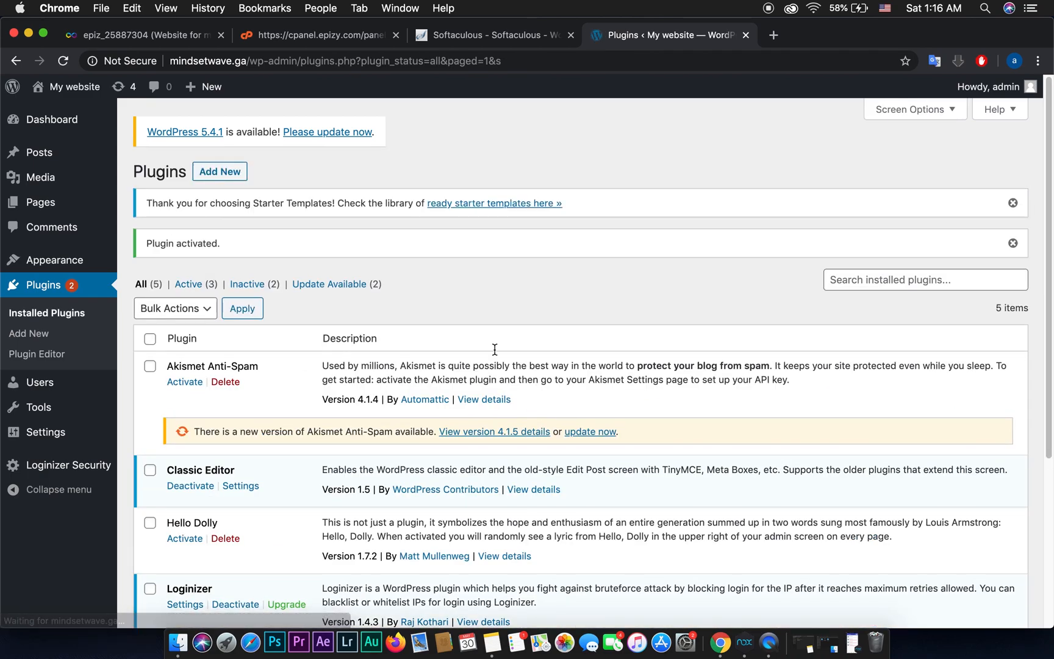
Step: Search plugins for 'wp form lite' and activate Contact Form by WPForms
left_click(222, 178)
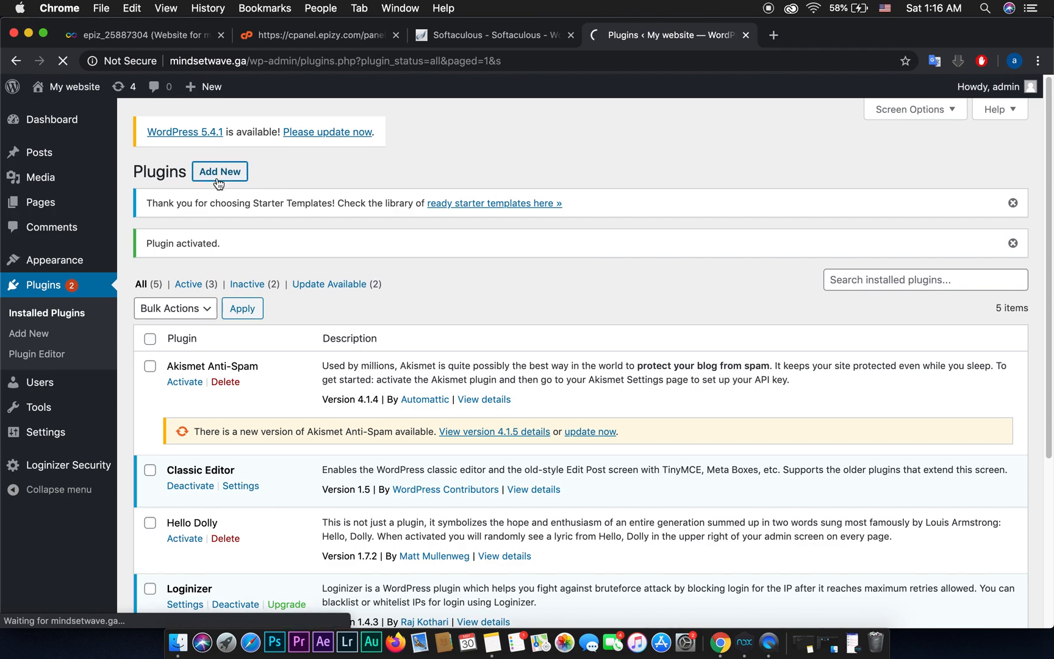
left_click(857, 214)
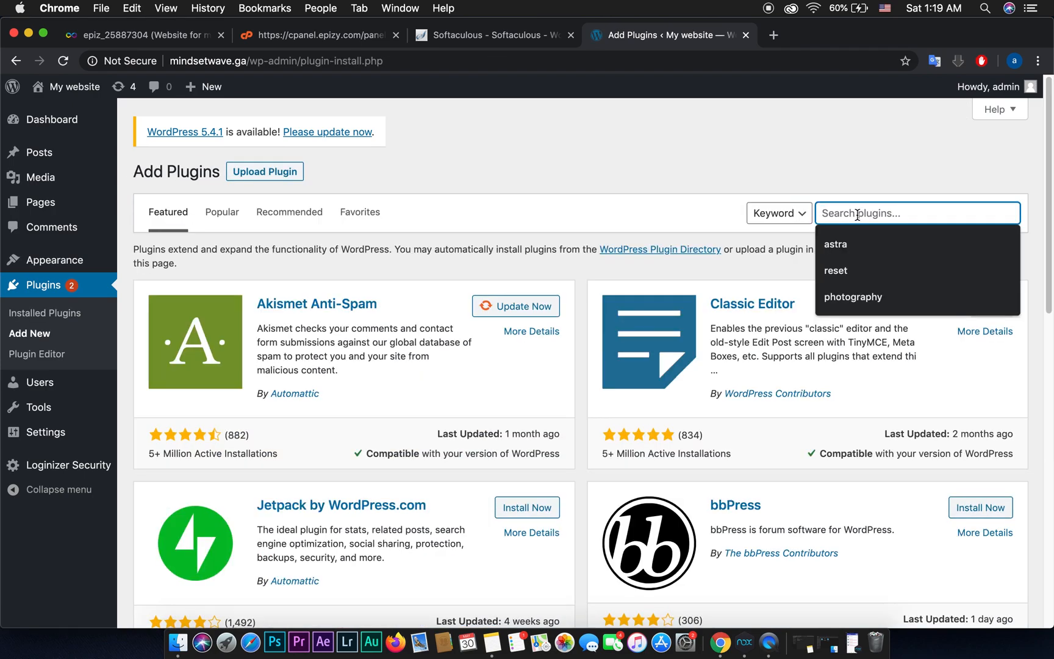
type("wp")
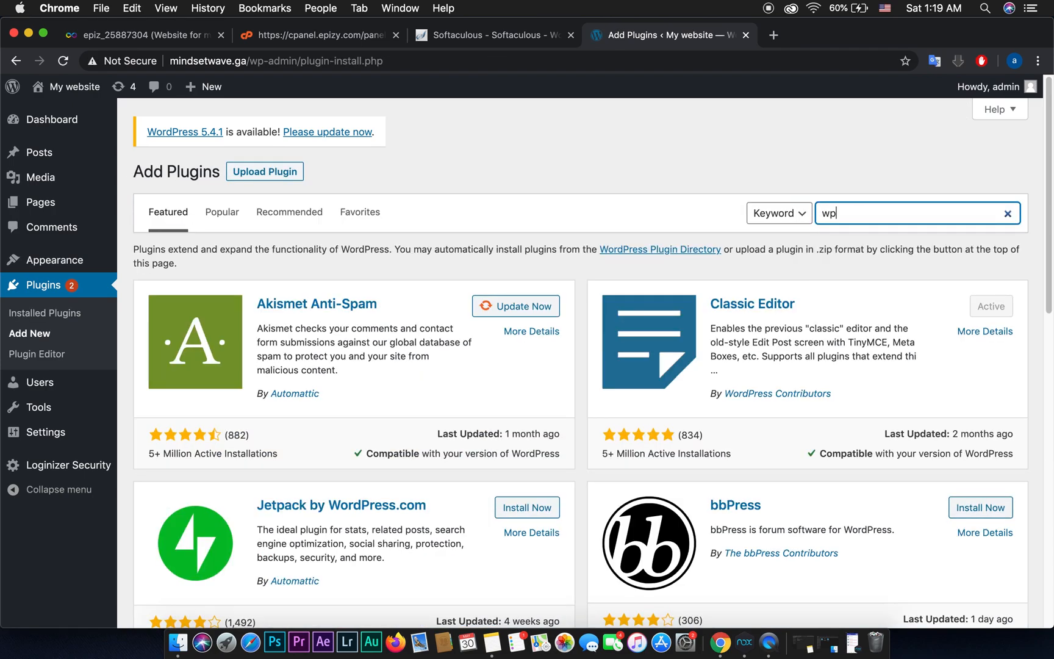
type(" form lite")
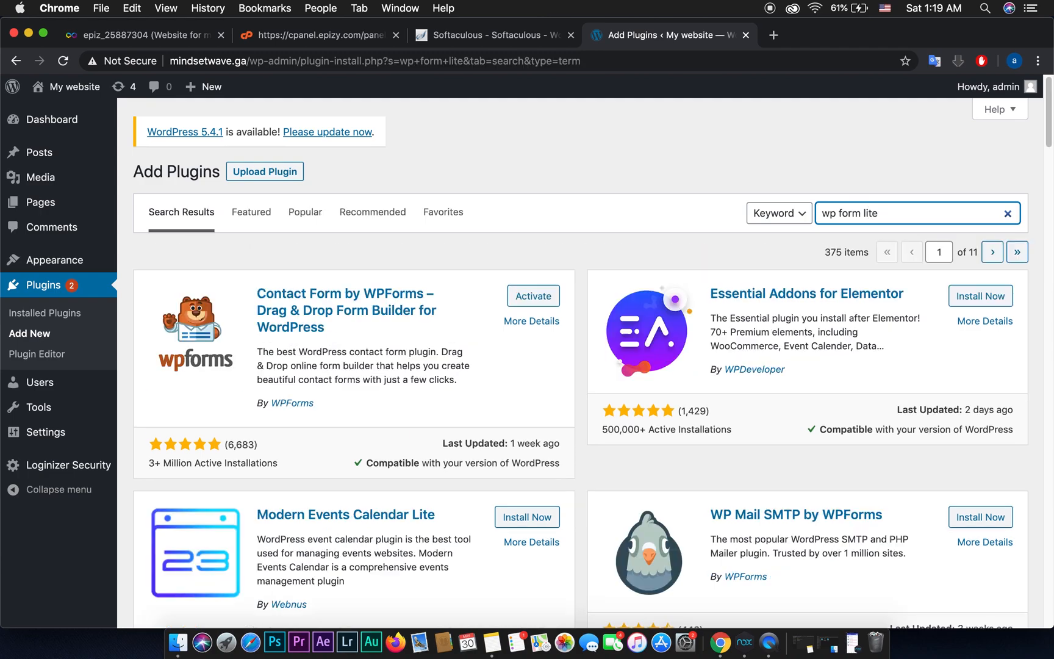
left_click(535, 297)
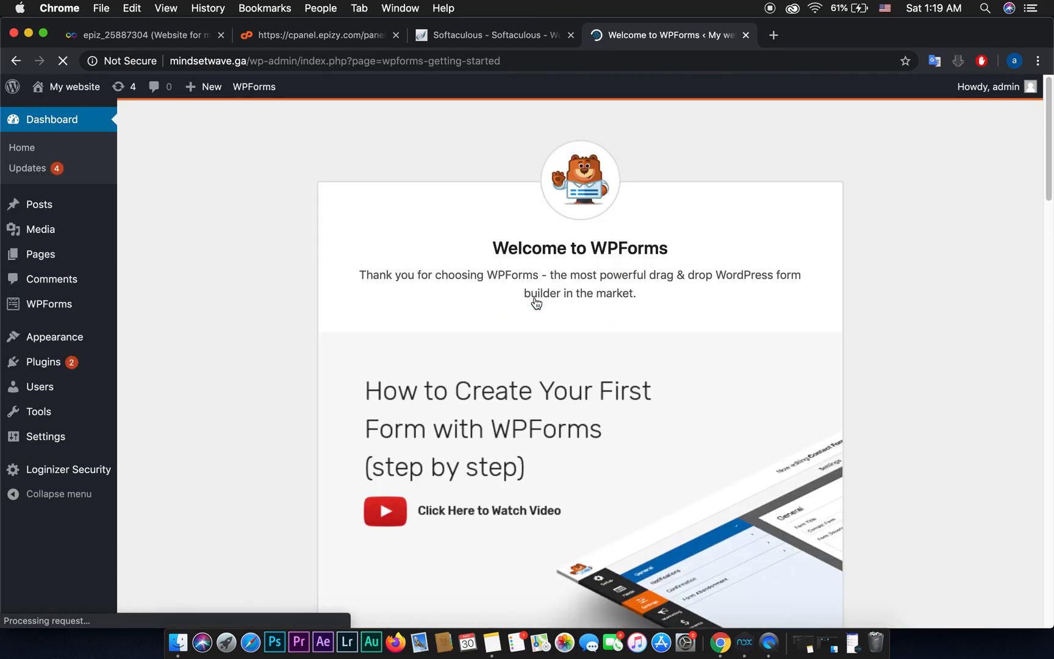
Step: Choose Elementor in Starter Templates and open the Mountain template's complete-site import options
mouse_move(73, 337)
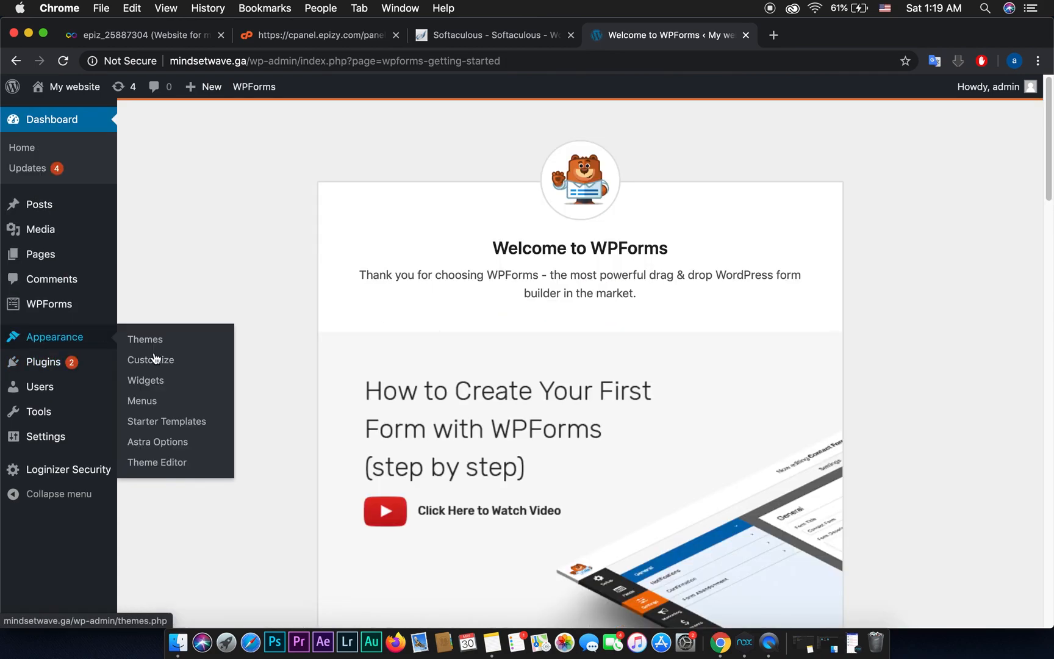
left_click(164, 427)
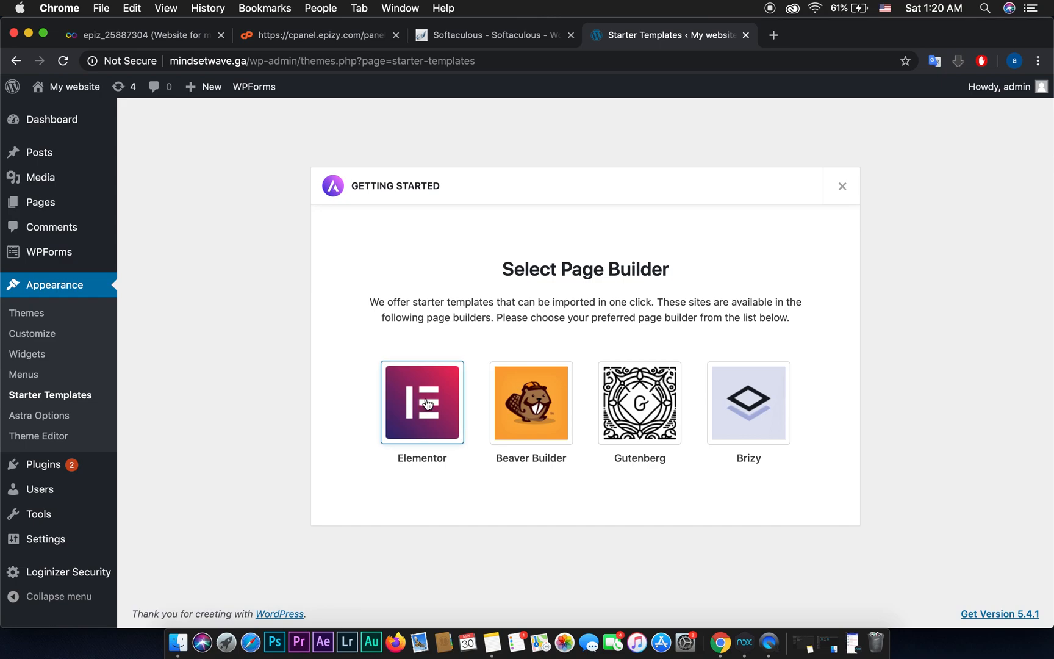
left_click(427, 403)
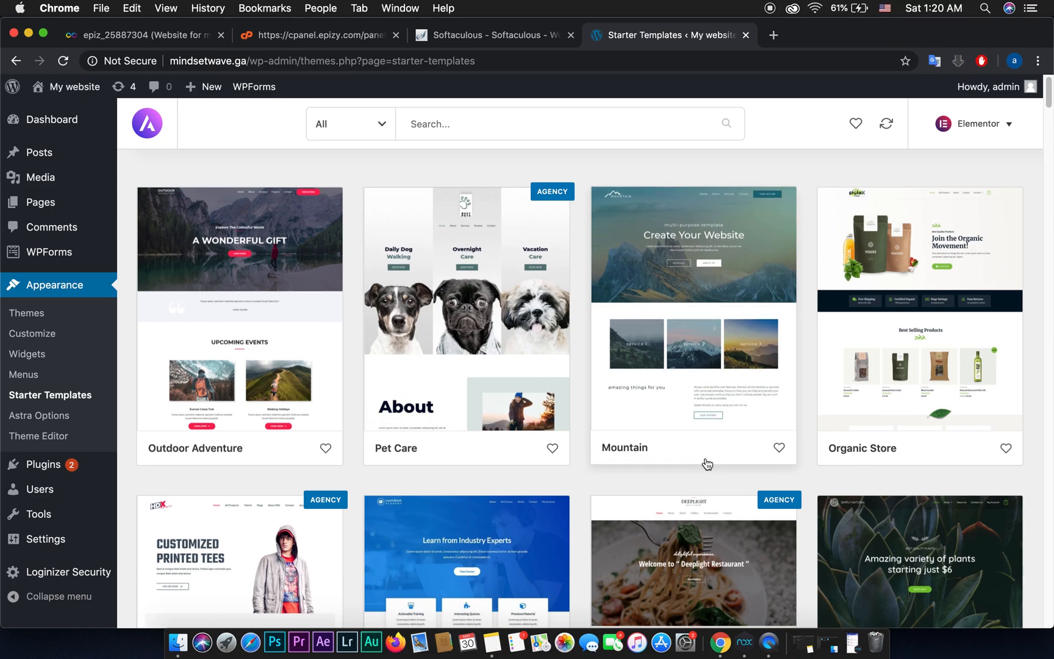
left_click(689, 293)
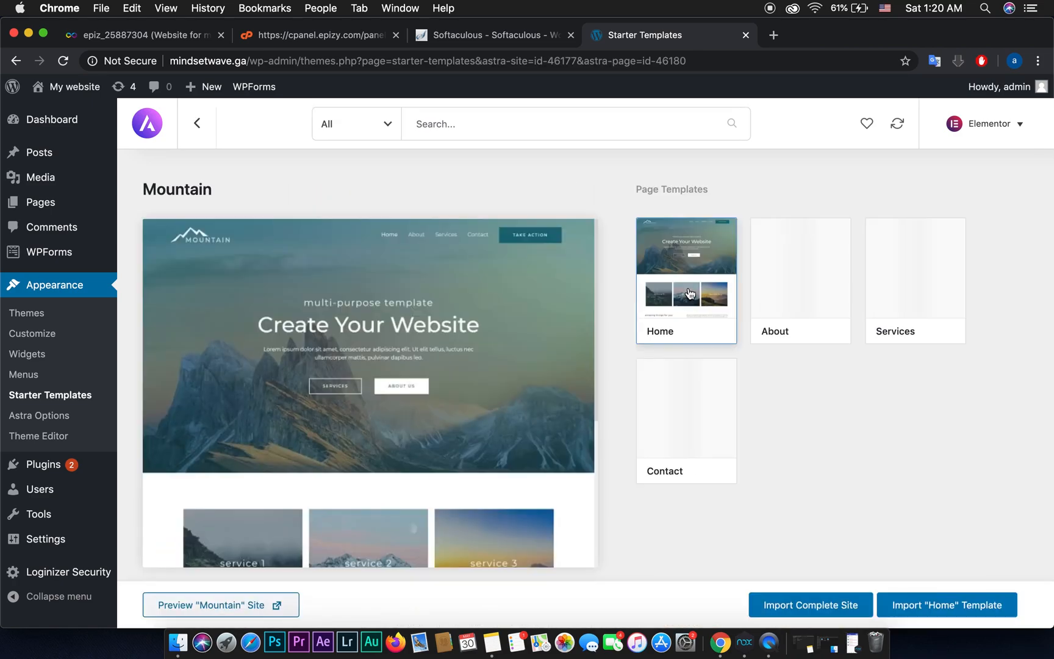
left_click(793, 614)
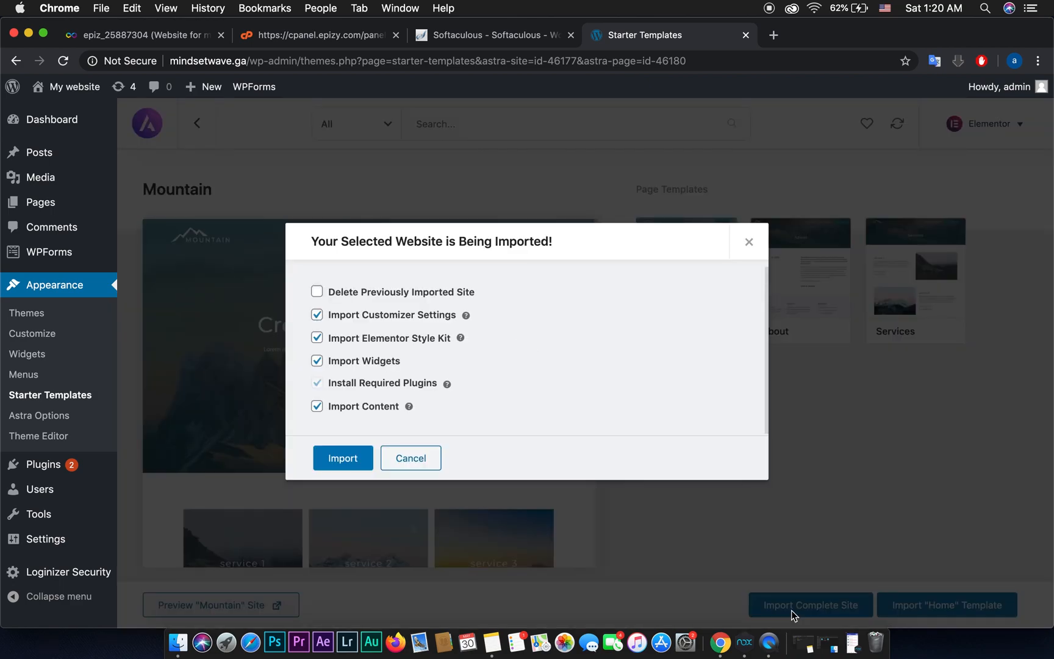
Step: Import the Mountain site with Delete Previously Imported Site ticked
left_click(317, 294)
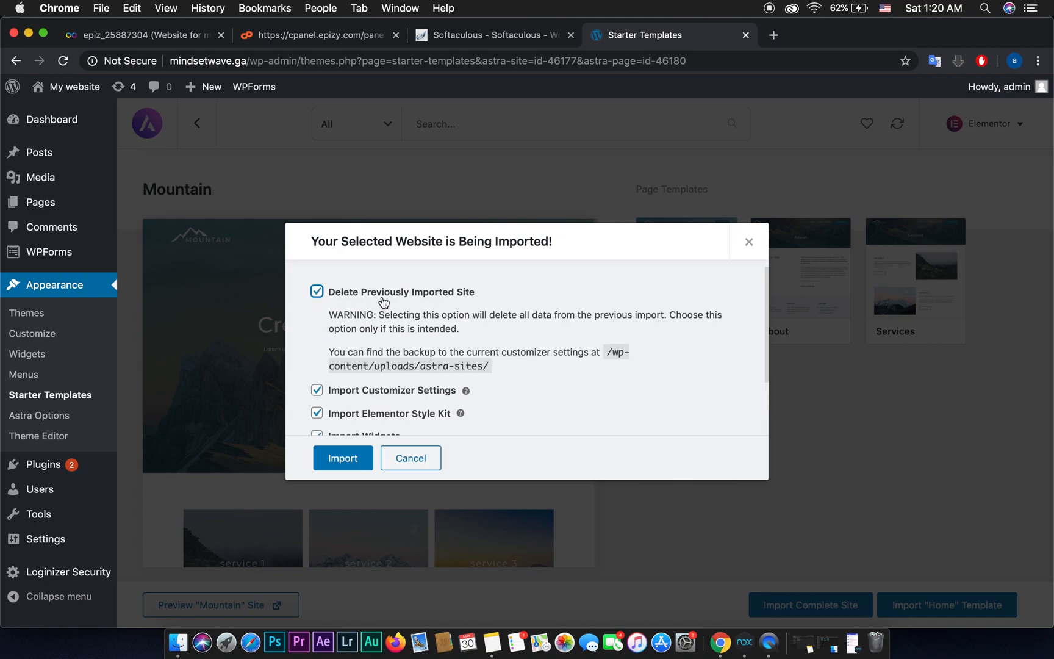
scroll(489, 369, "down", 3)
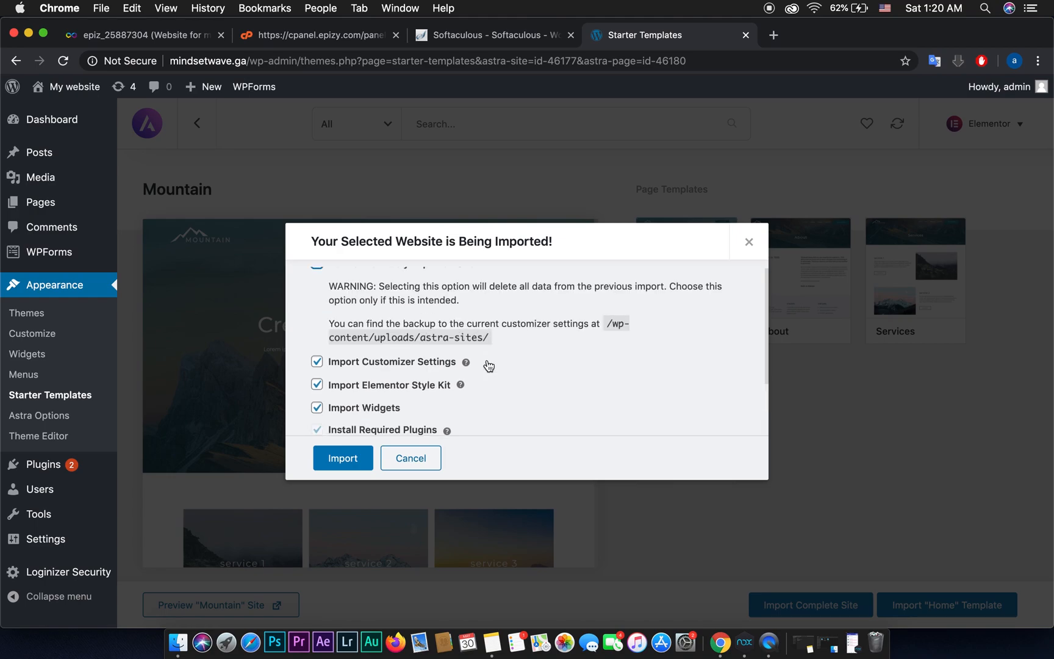
left_click(358, 467)
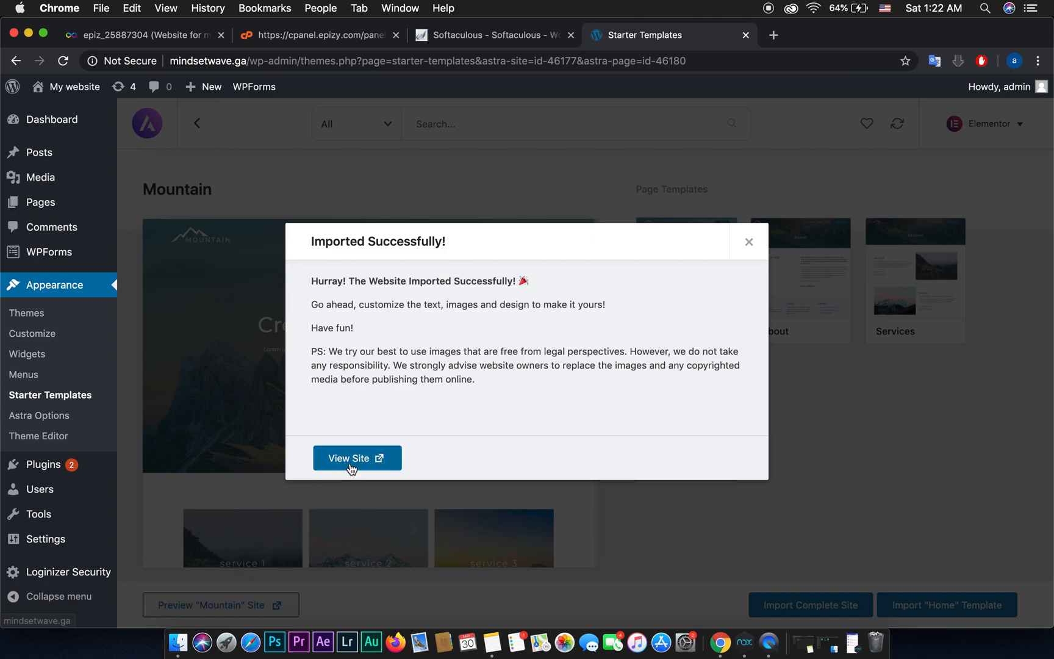
Step: Open mindsetwave.ga in a new tab and scroll through the Mountain homepage
right_click(352, 467)
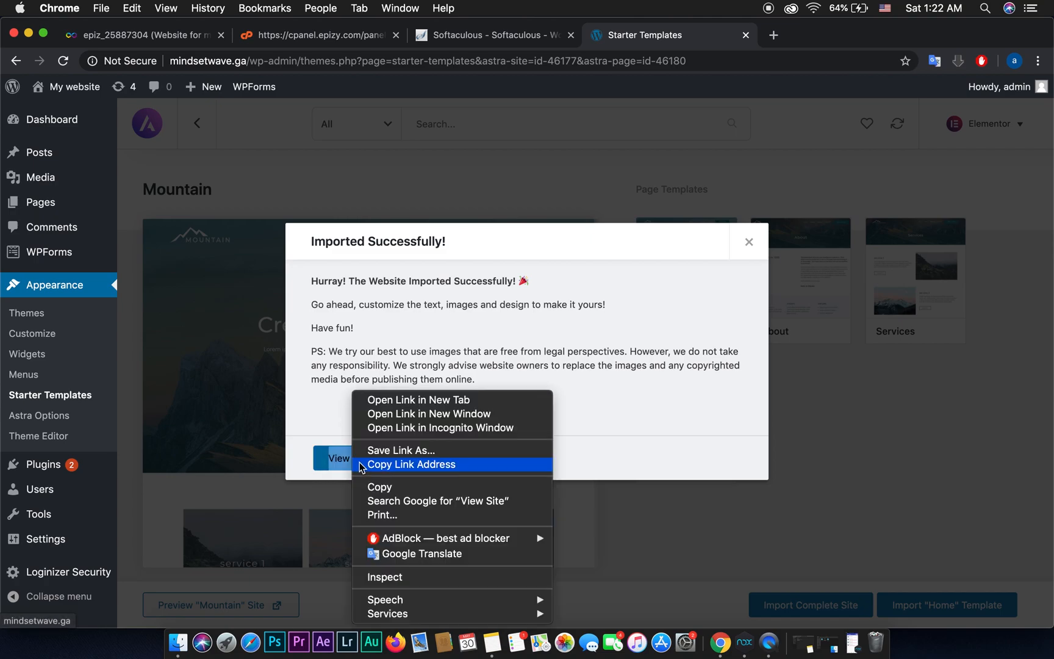
left_click(412, 403)
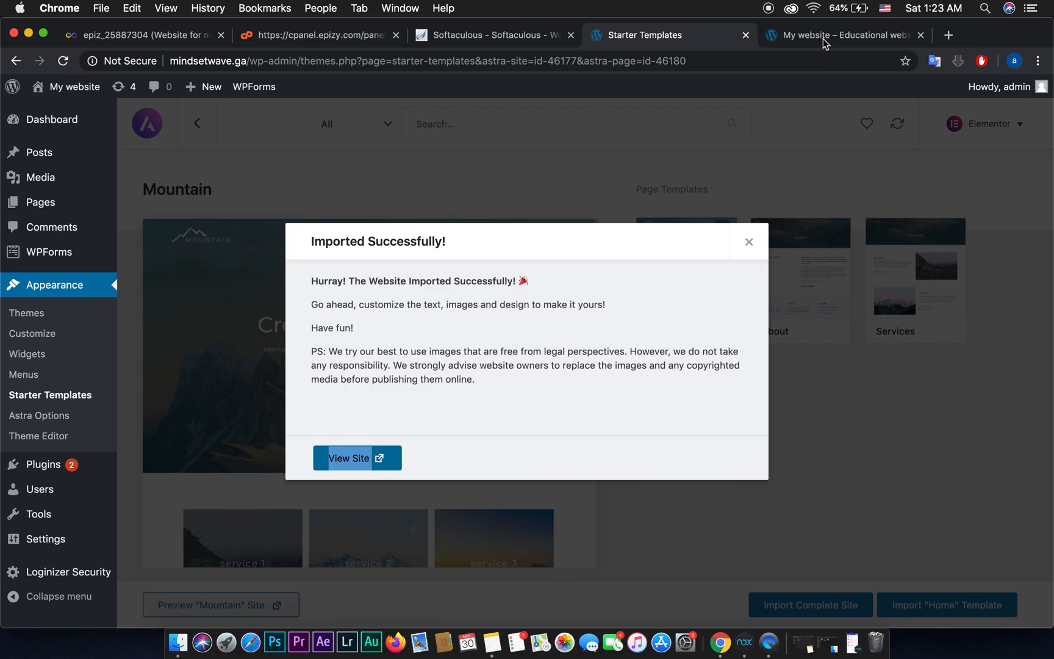
left_click(823, 39)
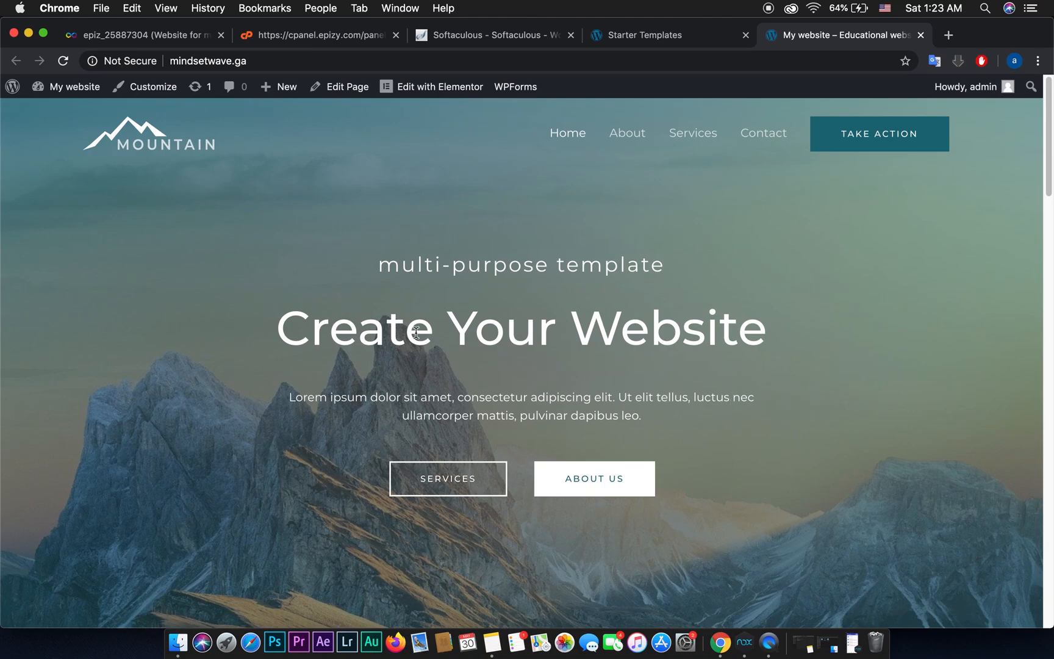
scroll(785, 369, "down", 15)
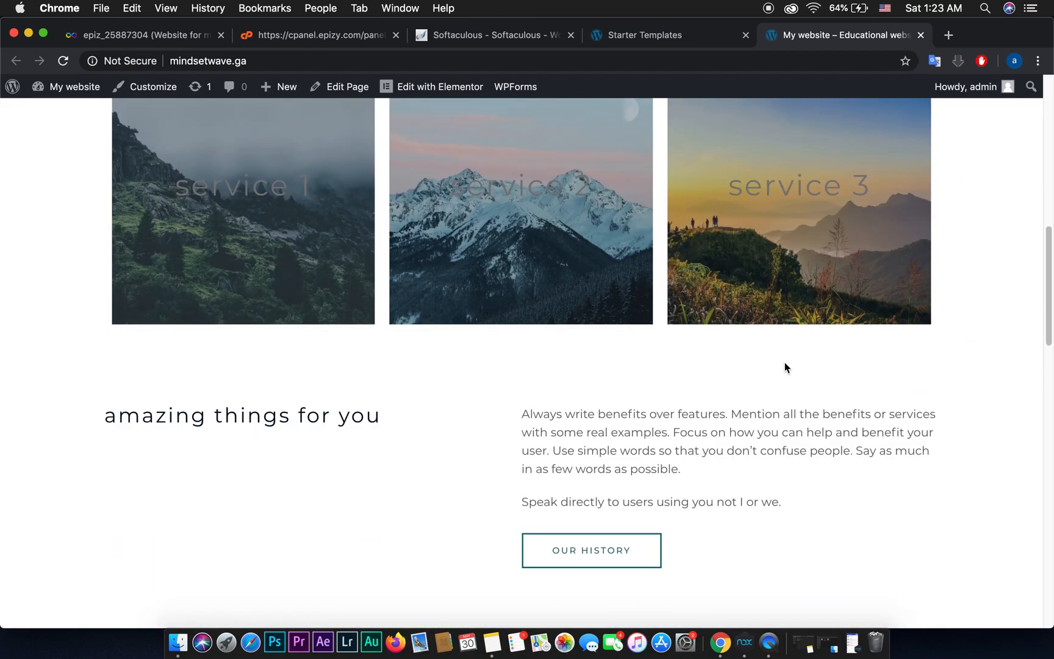
scroll(785, 368, "down", 15)
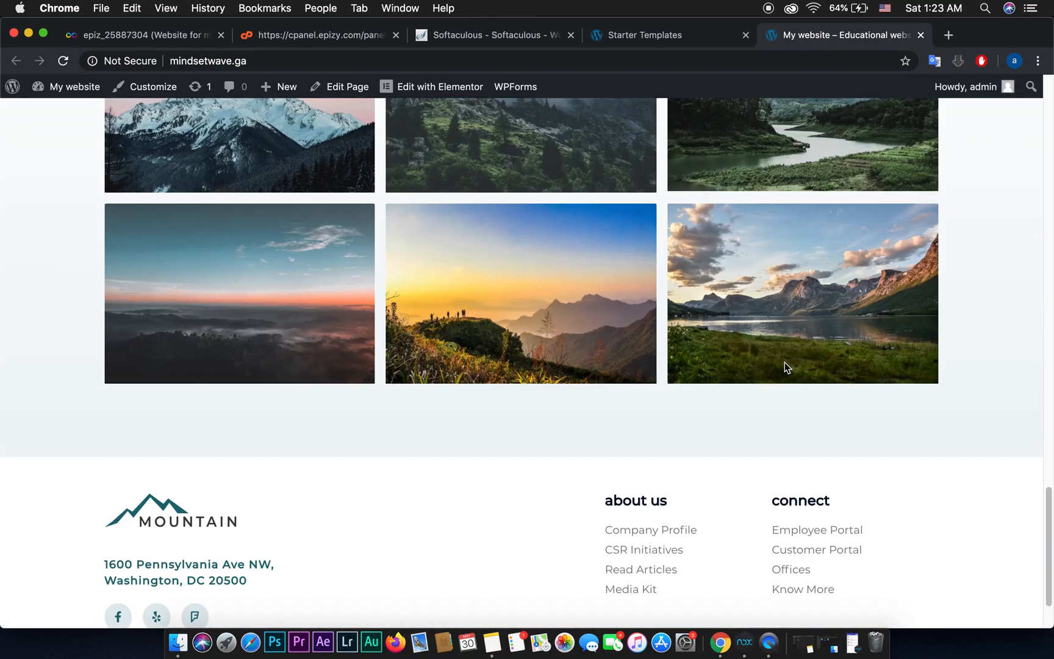
scroll(785, 367, "up", 20)
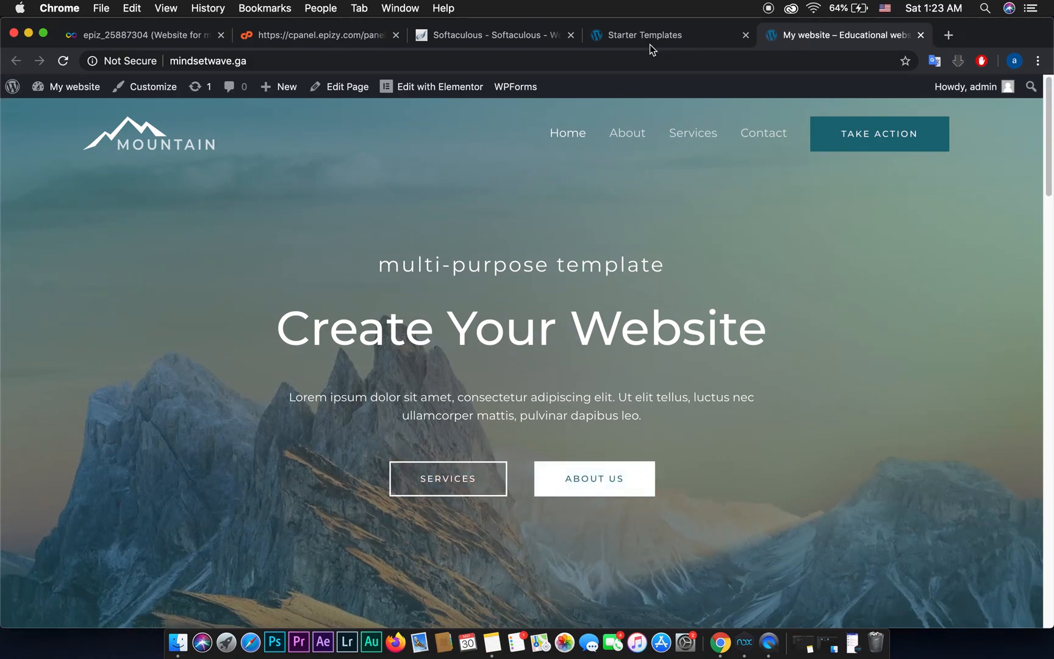
left_click(653, 28)
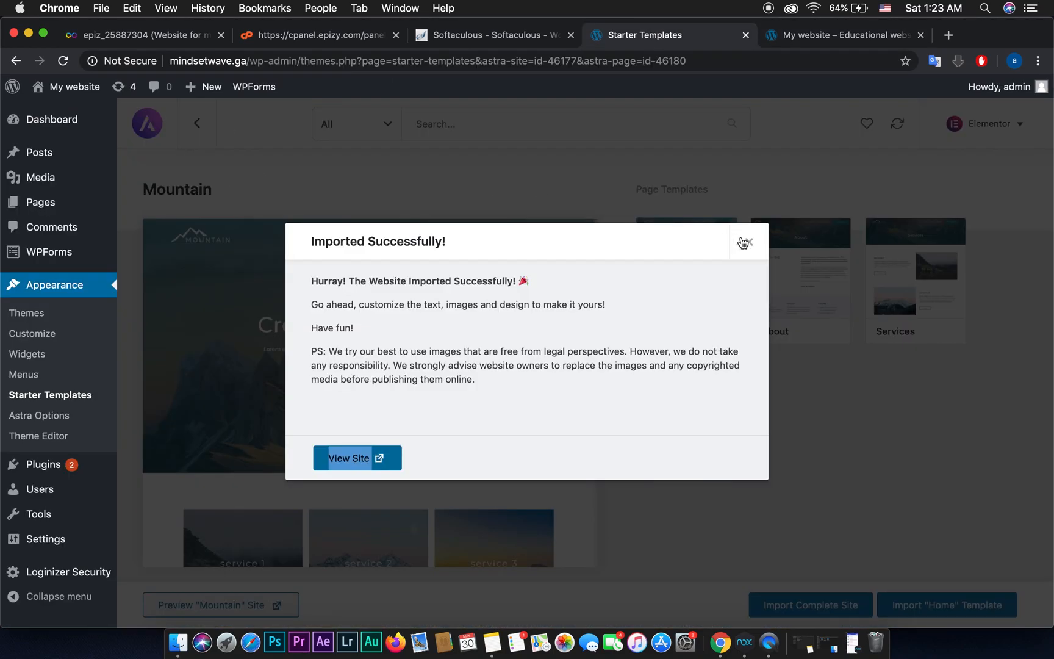
Step: Dismiss the import message and open the Home page with Elementor from All Pages
left_click(748, 242)
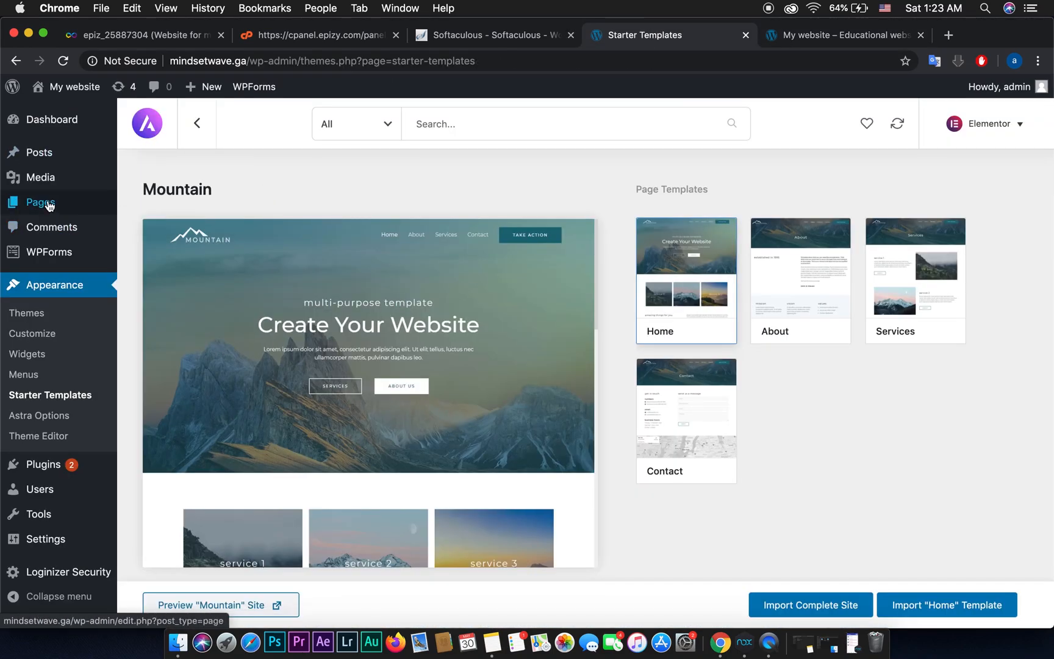
mouse_move(50, 205)
left_click(142, 207)
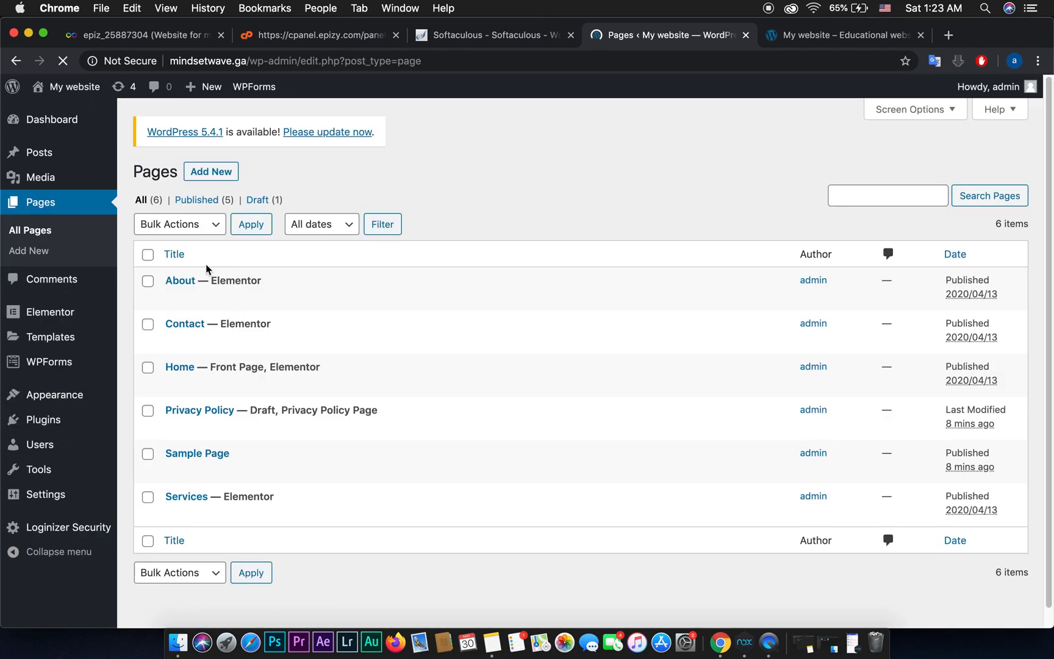
mouse_move(185, 377)
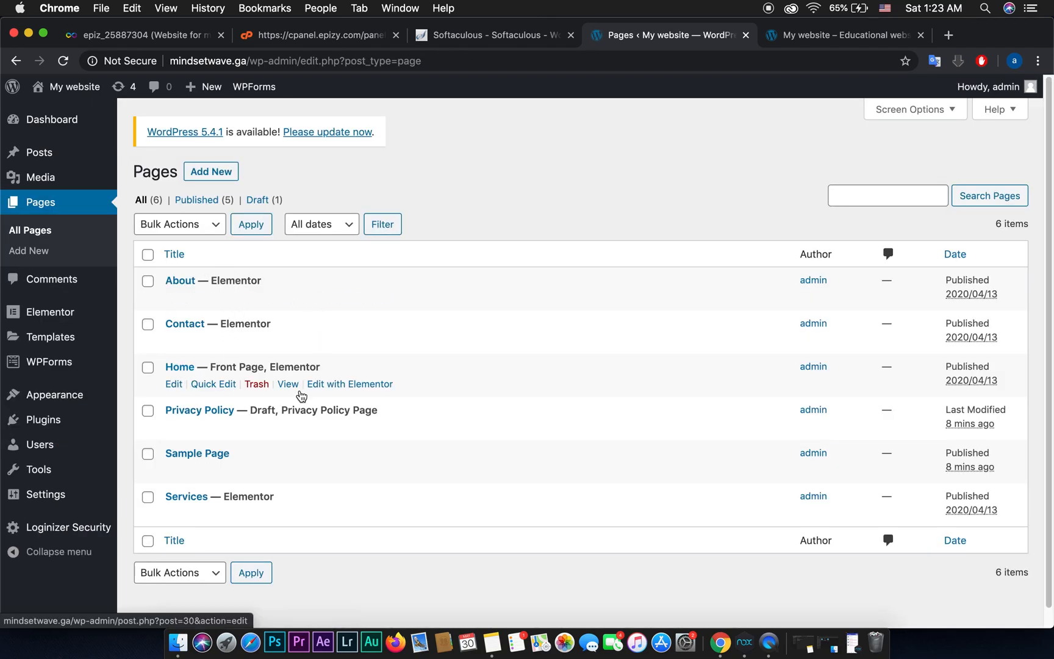
left_click(353, 387)
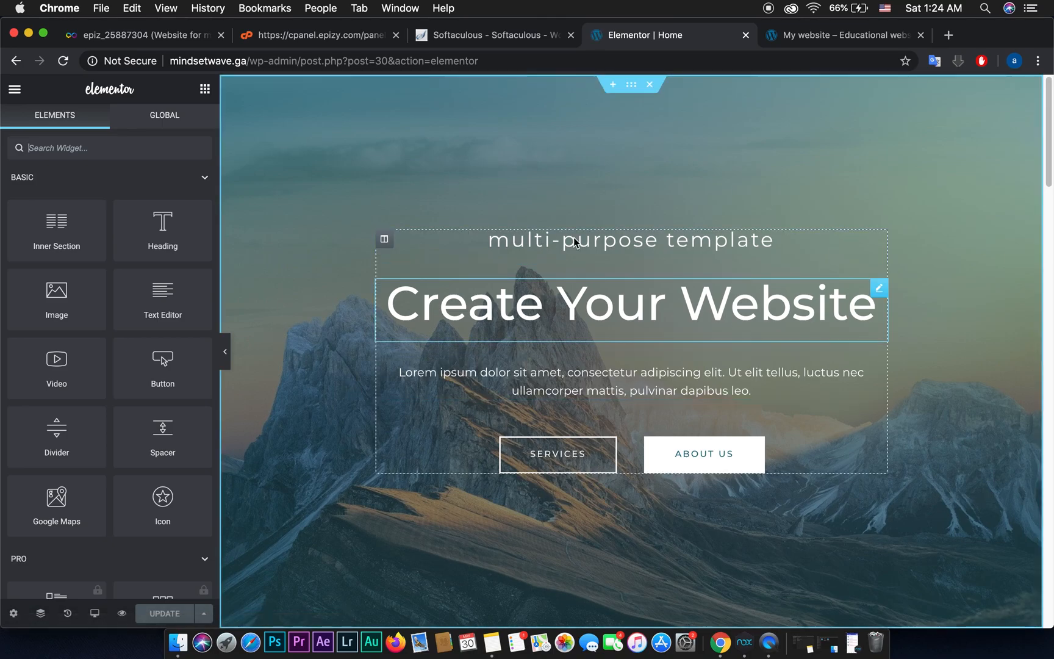
Step: Inspect the 'Create Your Website' heading and SERVICES button settings, then return to the live mindsetwave.ga tab
scroll(892, 247, "down", 6)
scroll(749, 246, "up", 3)
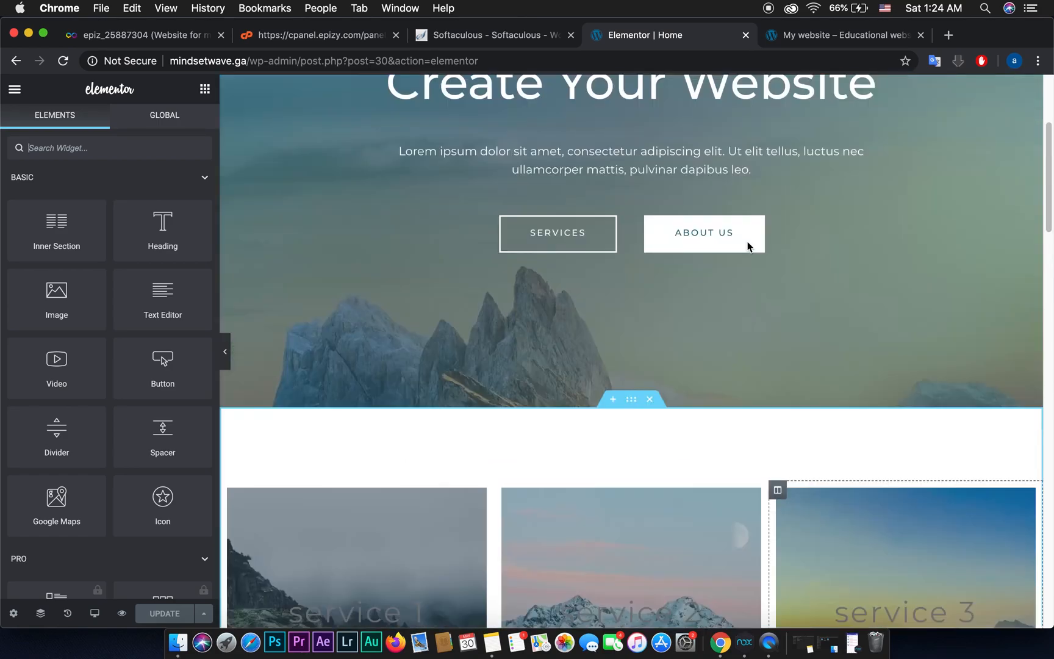
scroll(787, 259, "up", 3)
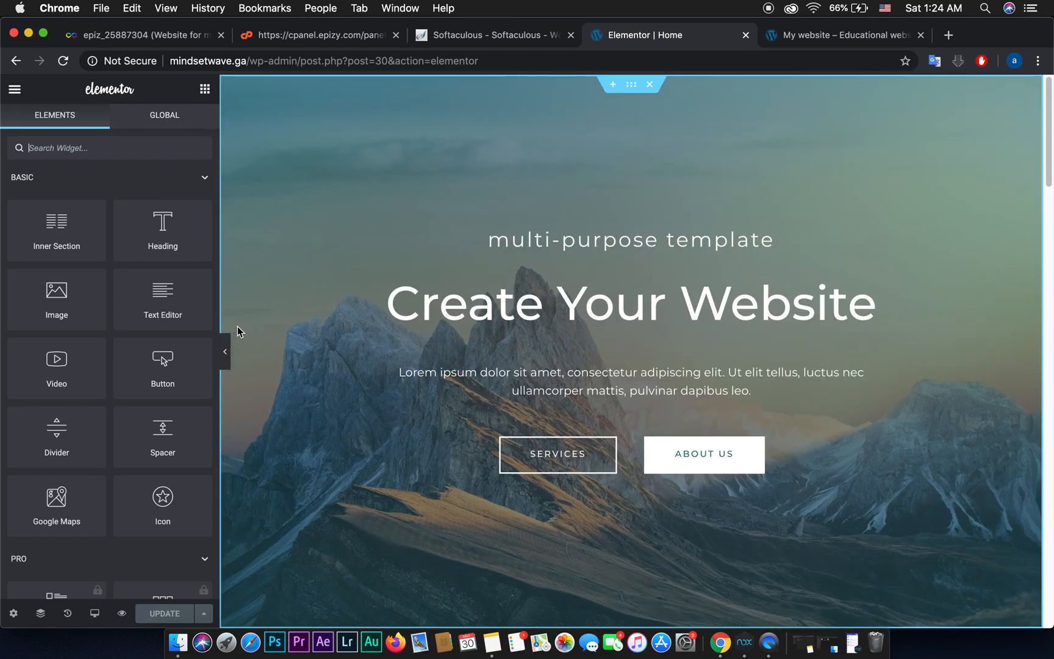
left_click(596, 312)
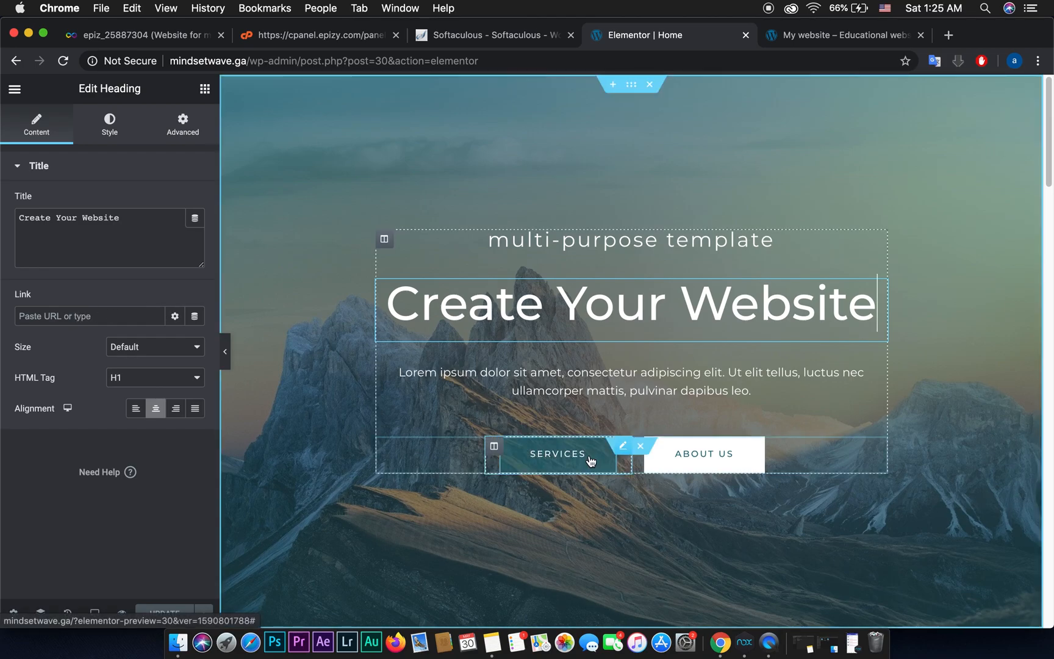
left_click(603, 441)
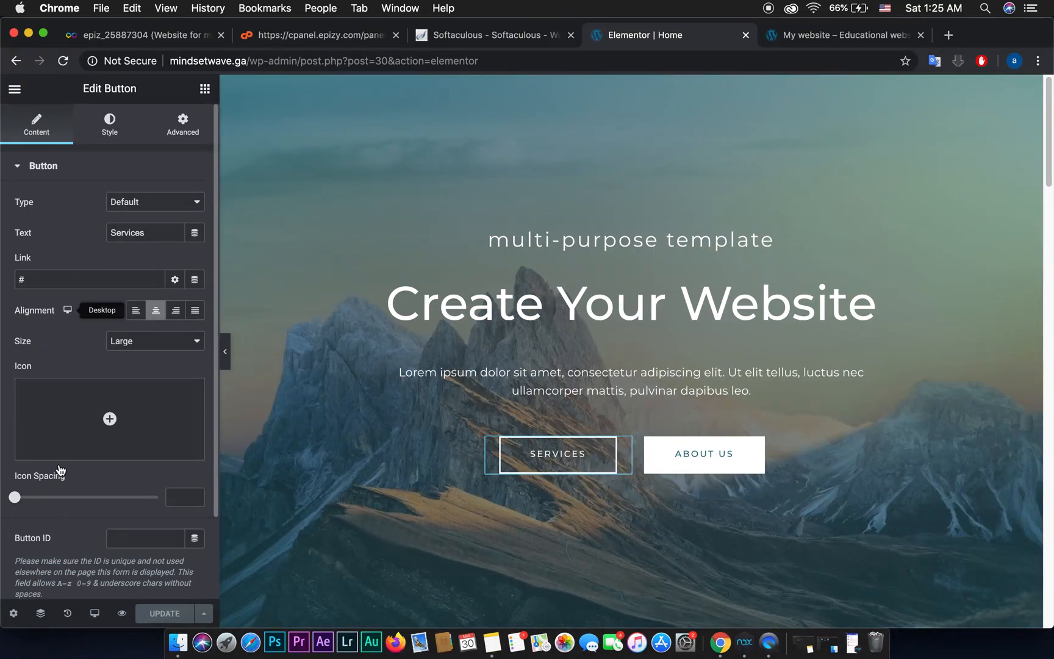
mouse_move(77, 422)
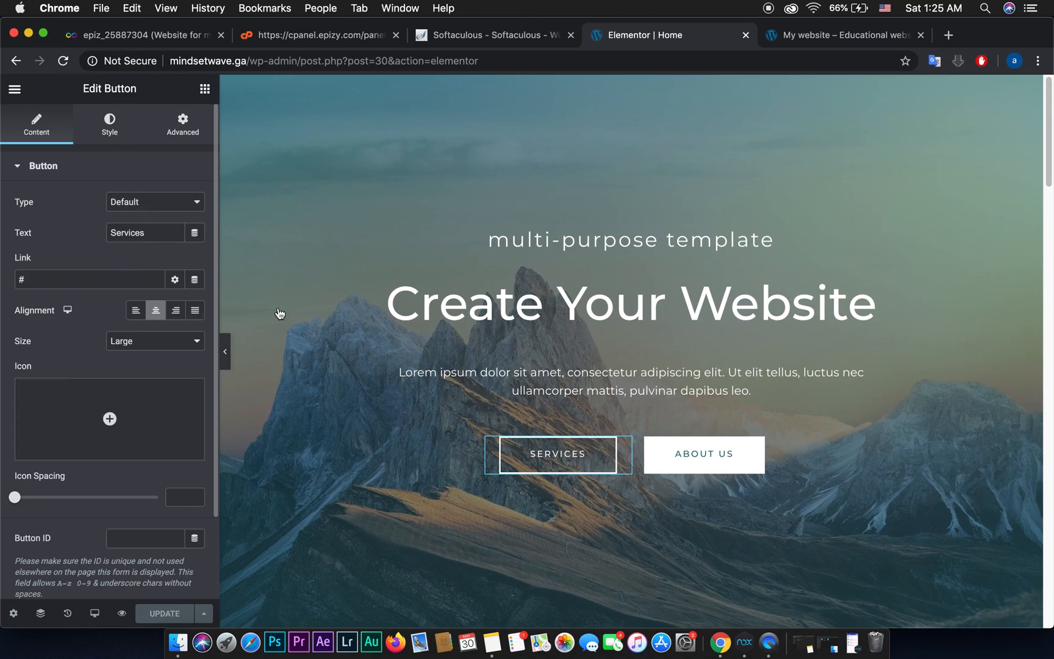
mouse_move(146, 408)
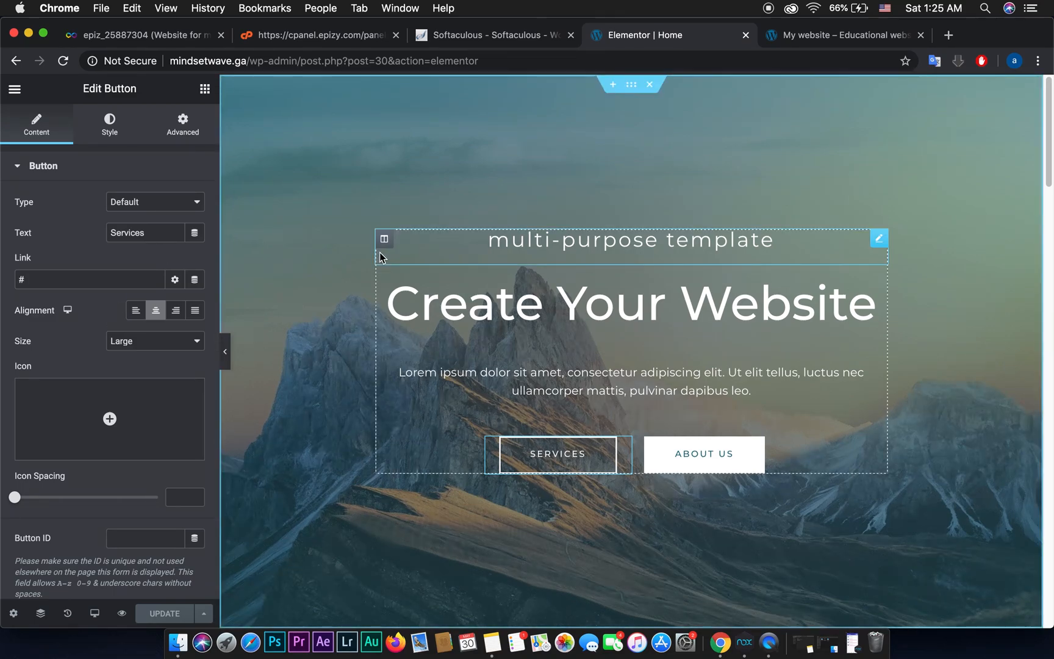
left_click(842, 35)
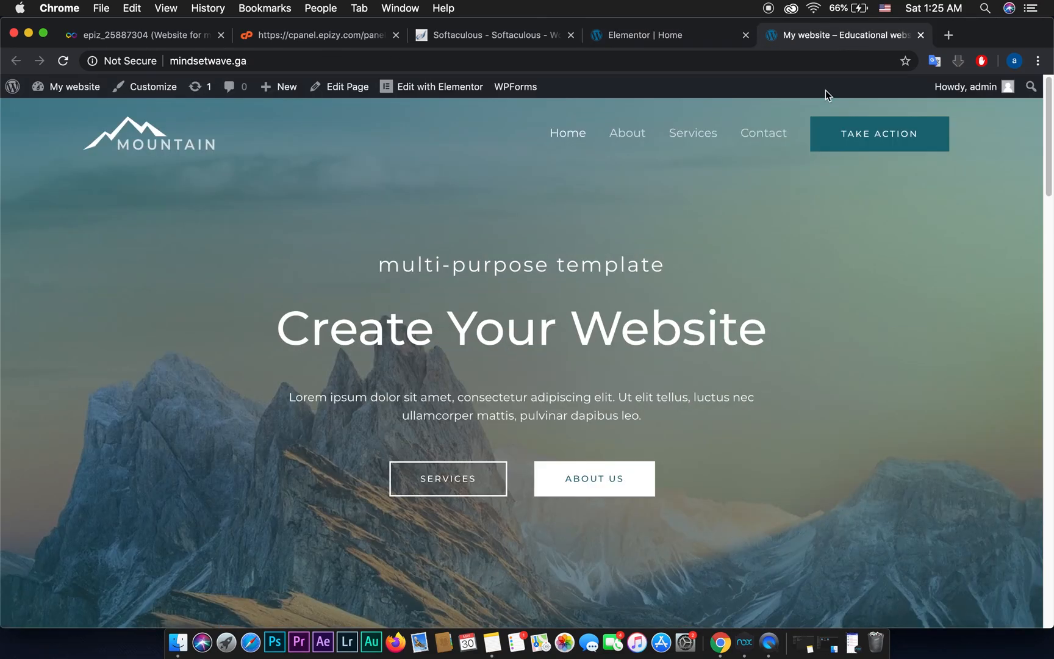